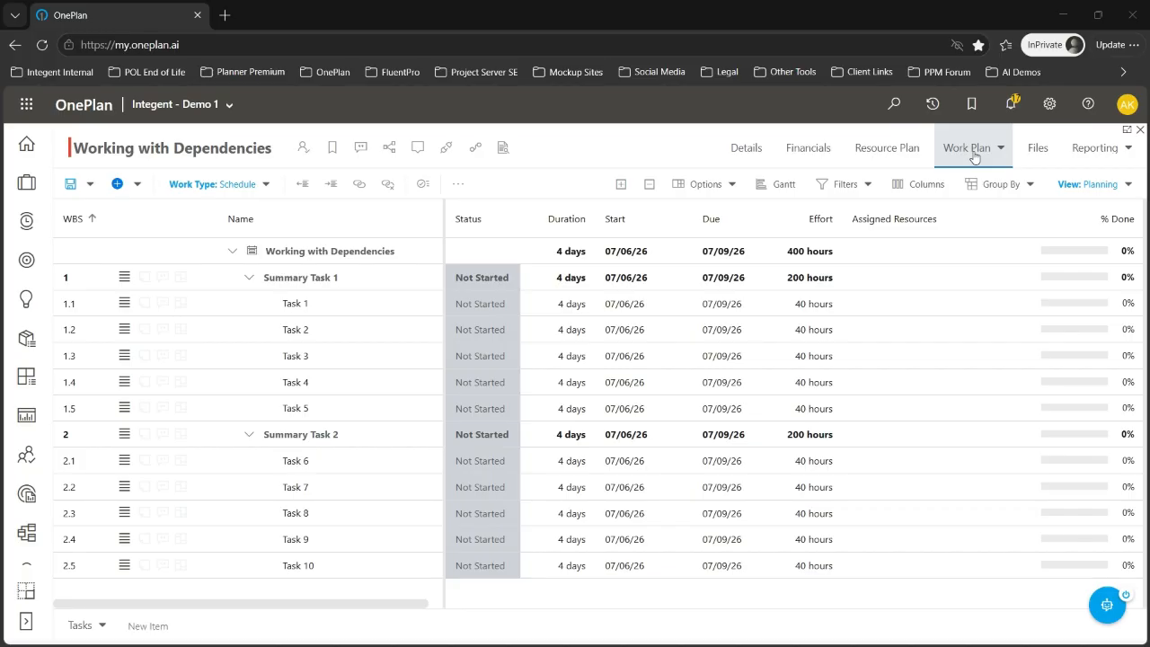
Step: Add the Predecessors column to the work plan between Duration and Start
left_click(909, 191)
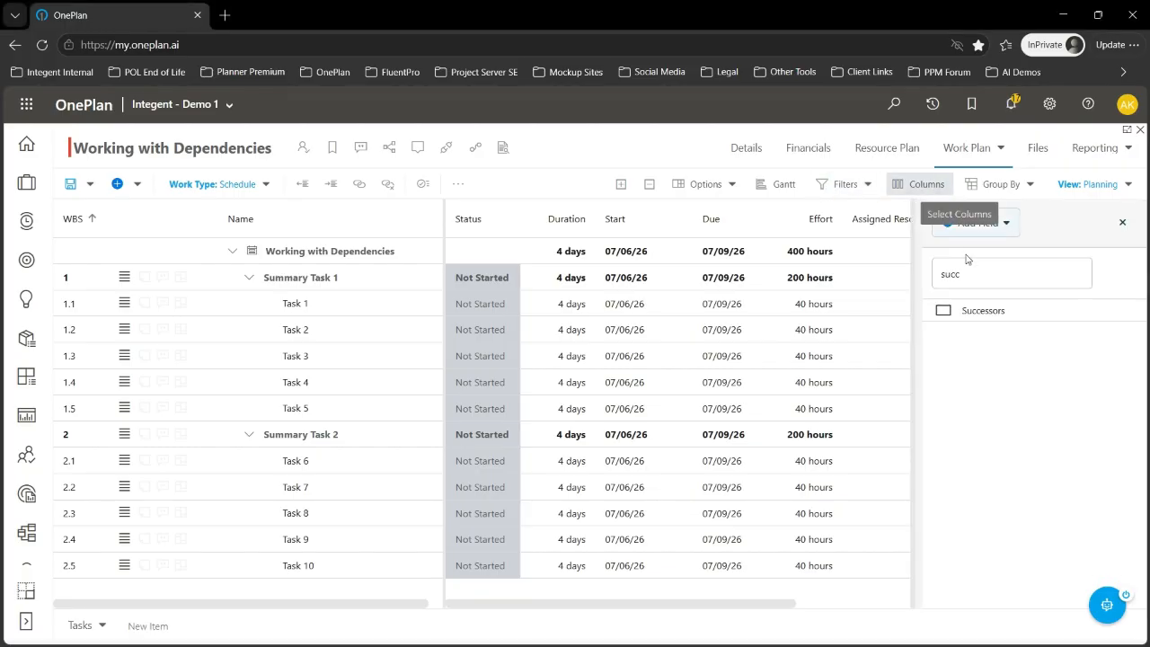
double_click(944, 274)
key("BackSpace")
type("pred")
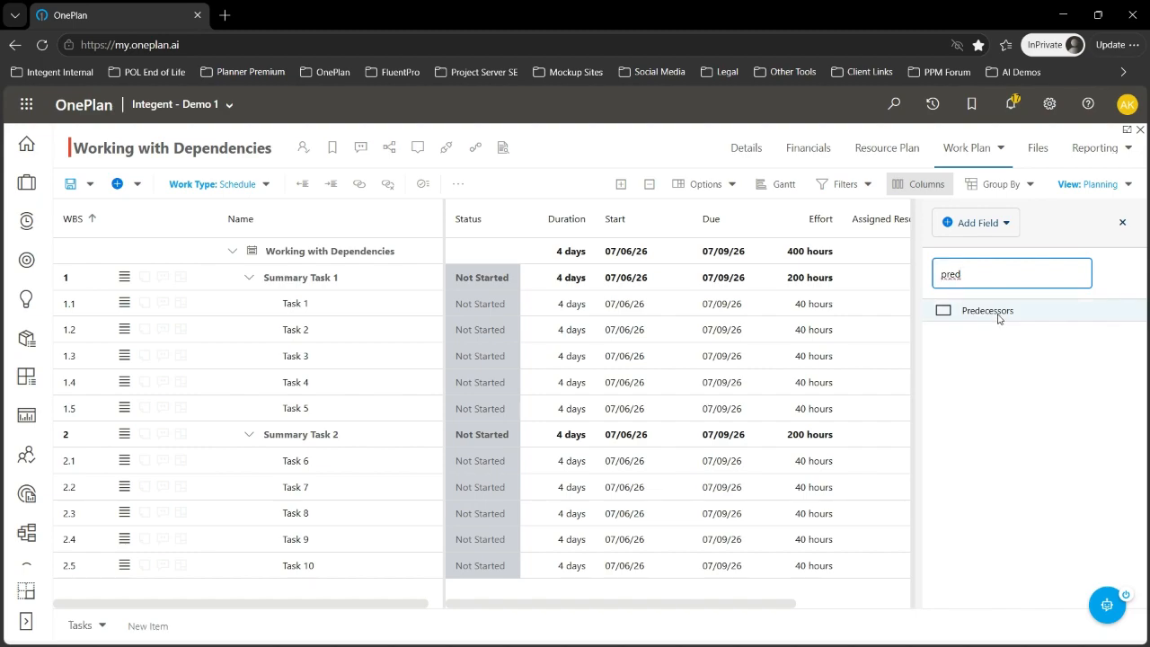
mouse_move(999, 310)
left_mouse_down()
mouse_move(908, 306)
mouse_move(584, 228)
left_mouse_up()
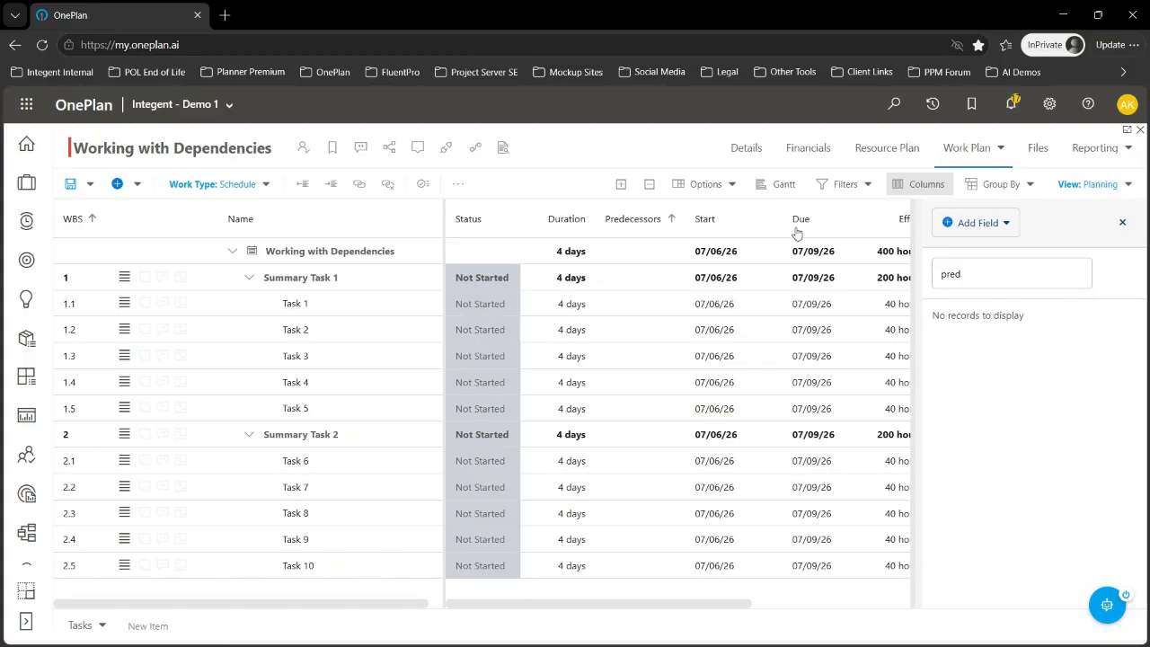
Step: Add the Successors column directly after Predecessors and close the column chooser
double_click(978, 273)
type("succ")
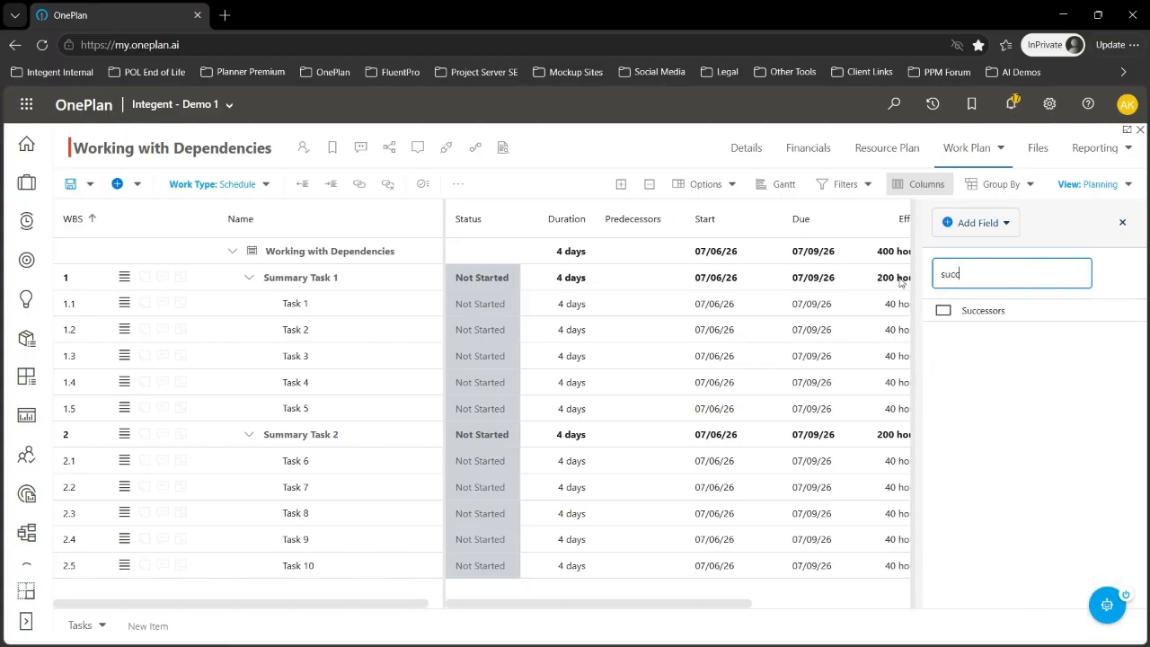
mouse_move(996, 314)
left_mouse_down()
mouse_move(688, 225)
mouse_move(701, 230)
left_mouse_up()
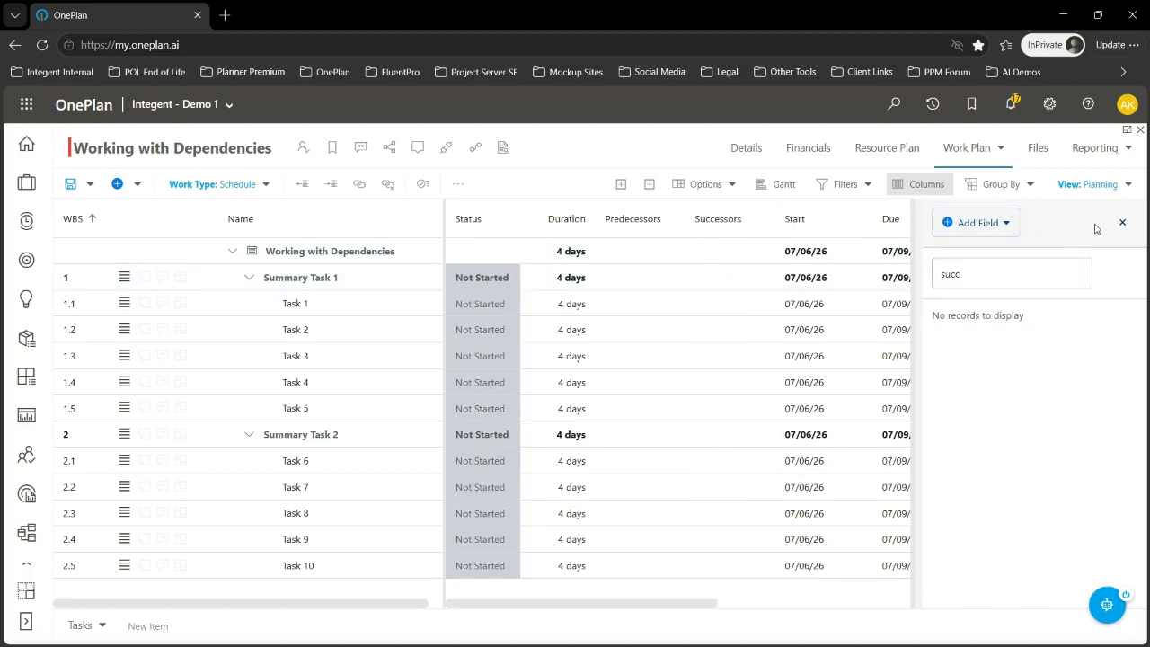
left_click(1123, 223)
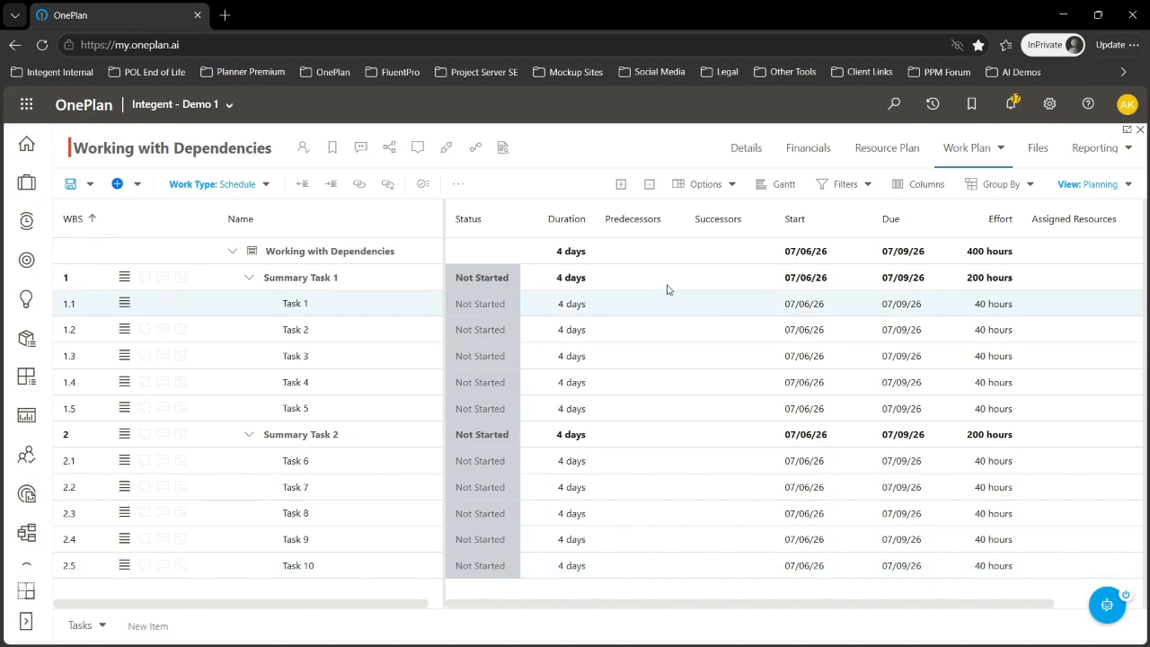
Step: Set Task 1 (1.1) as the predecessor of Task 2
left_click(655, 339)
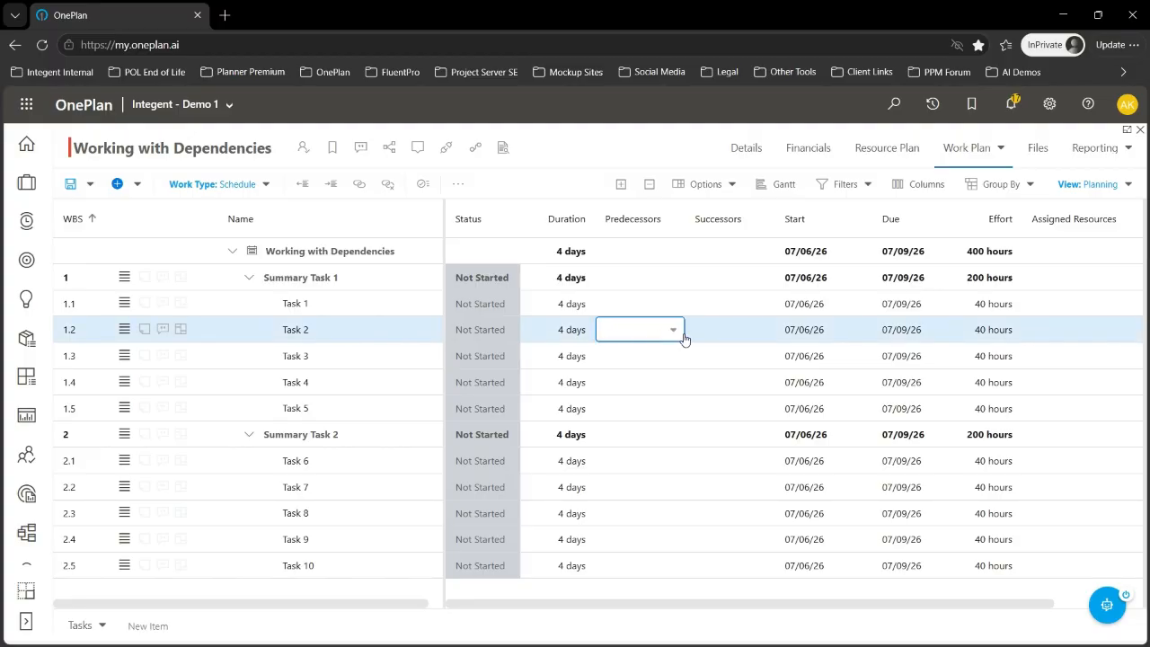
left_click(674, 330)
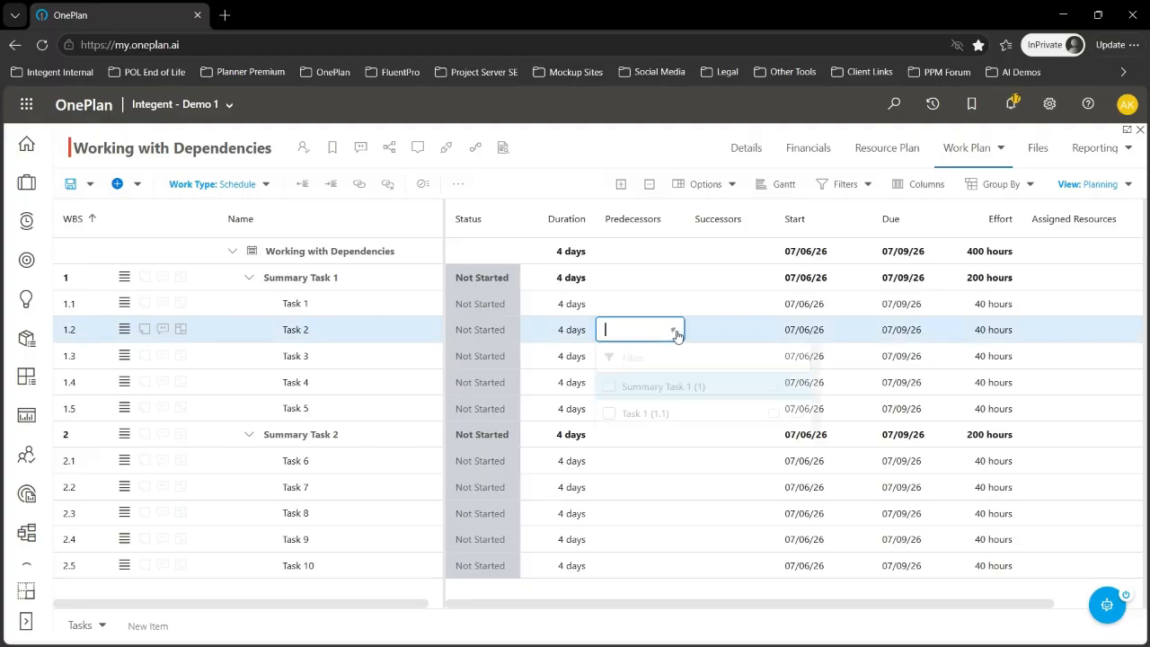
left_click(609, 415)
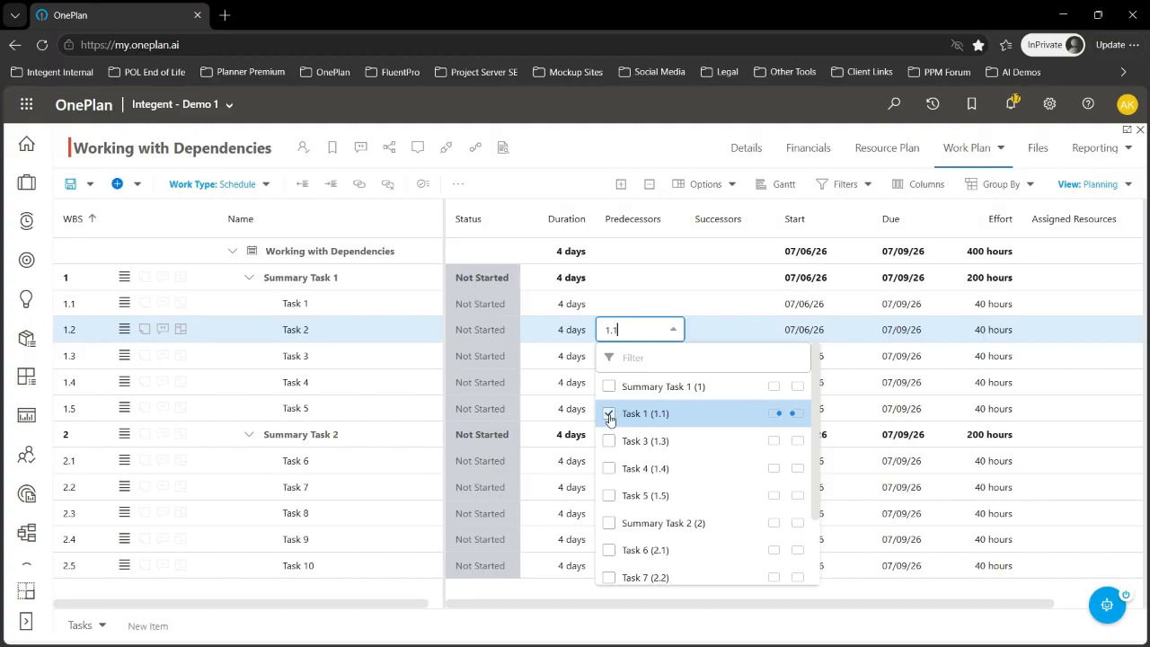
left_click(560, 624)
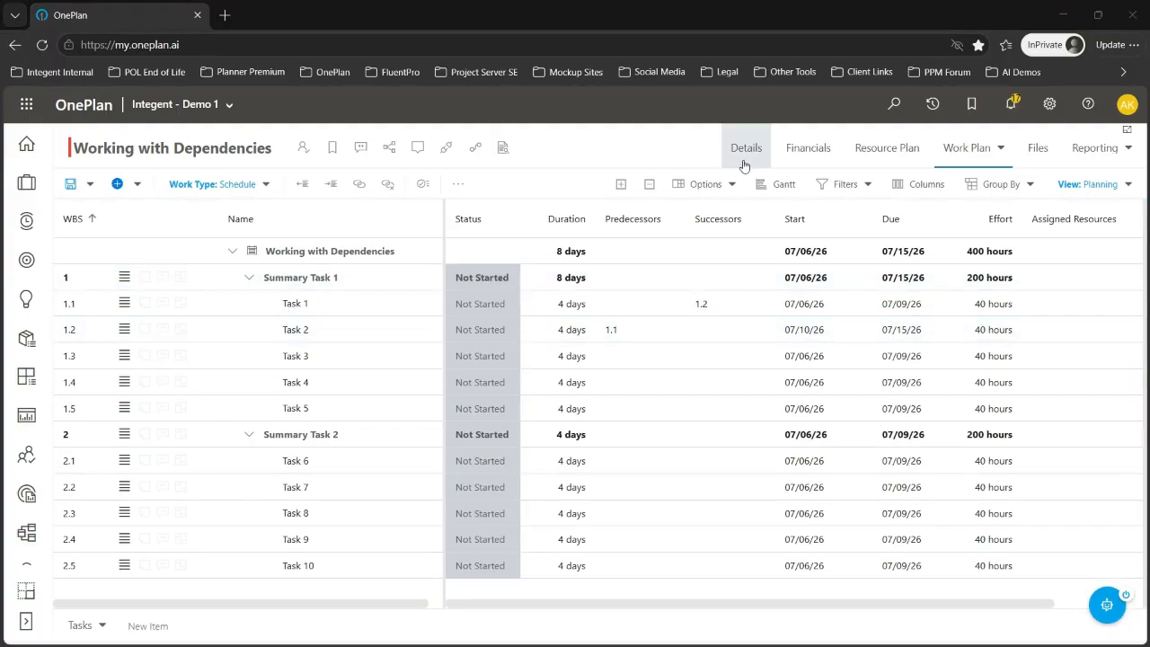
Step: Link the end of Task 2 to the start of Task 3 in the Gantt chart, and hide the chart again
left_click(787, 185)
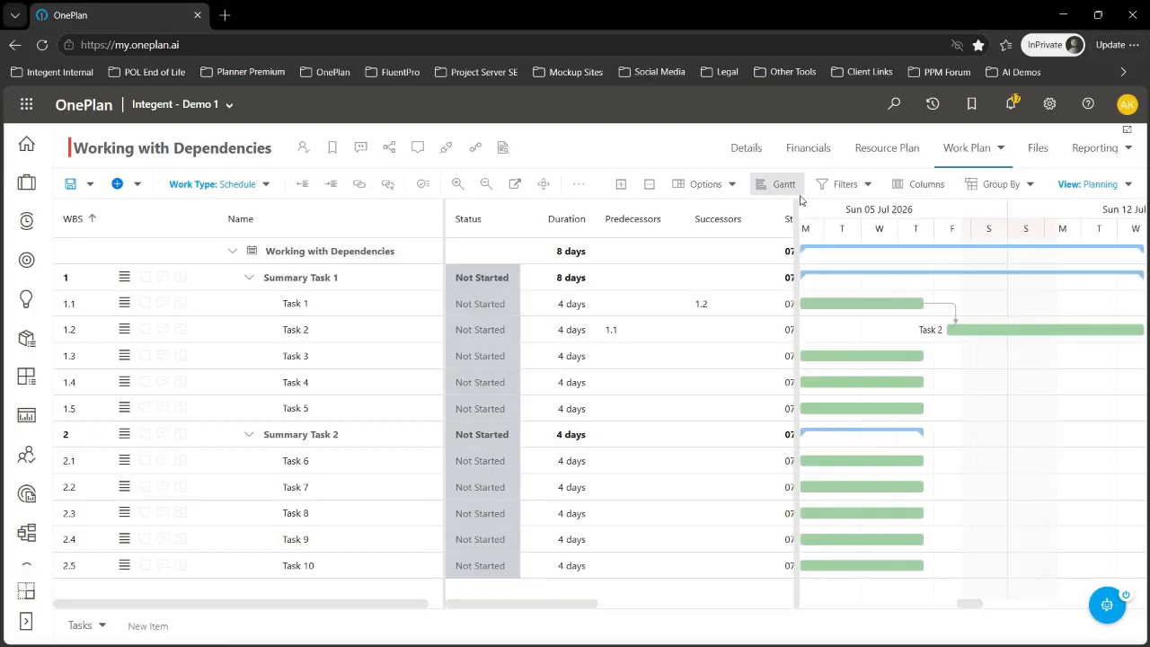
left_click(486, 184)
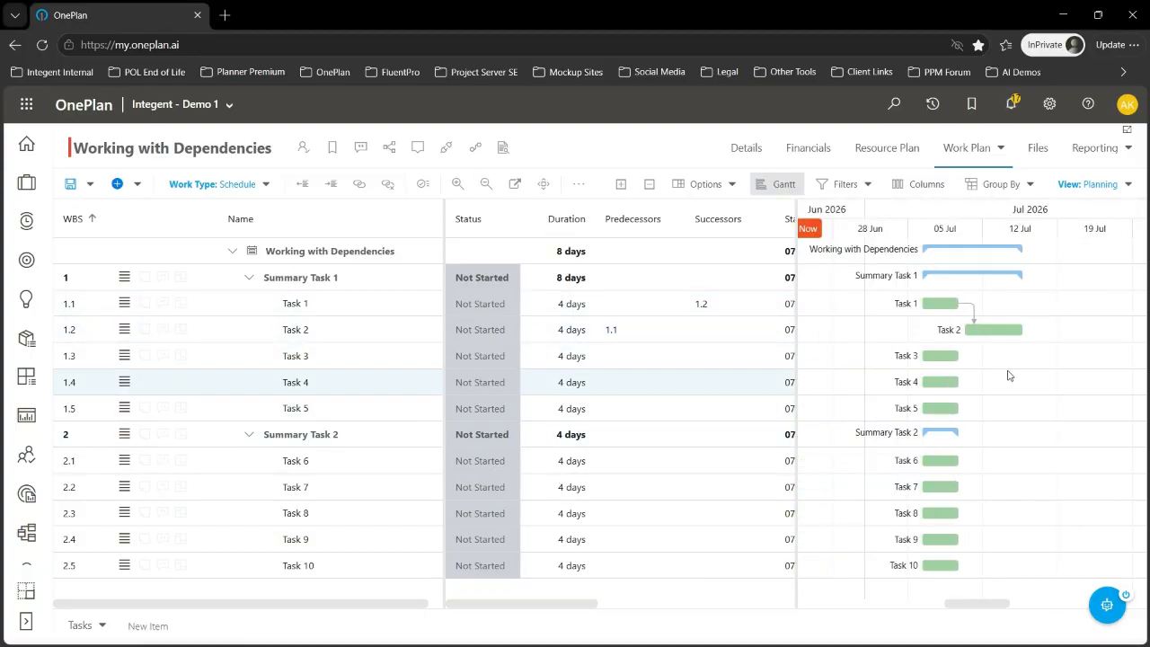
mouse_move(958, 306)
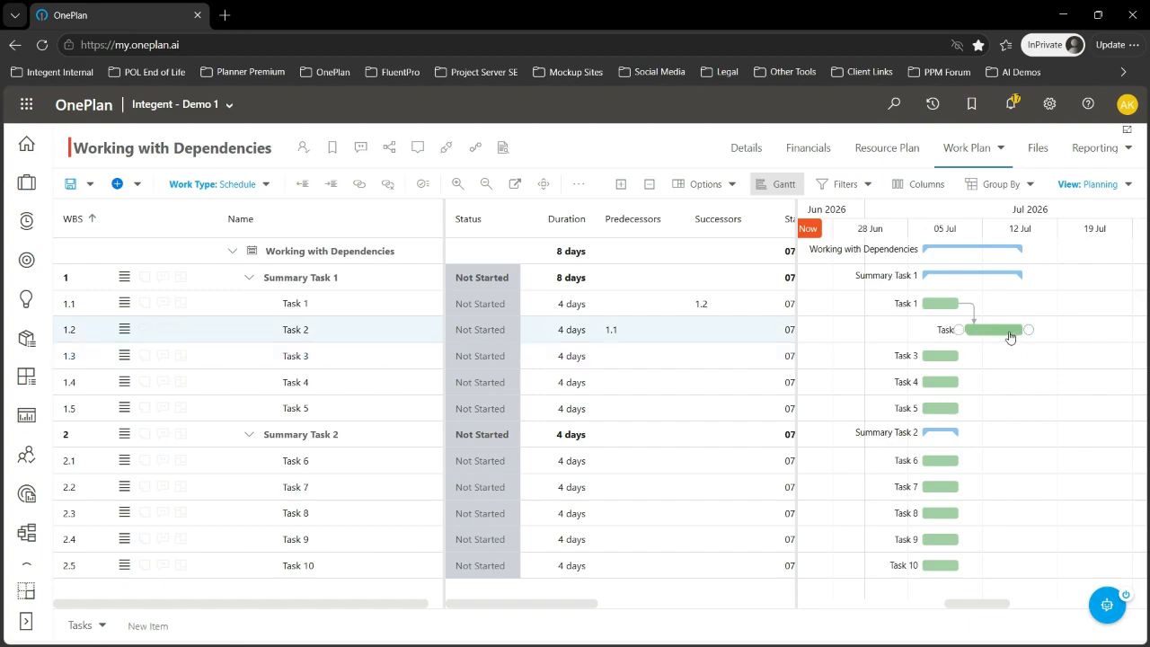
mouse_move(1009, 336)
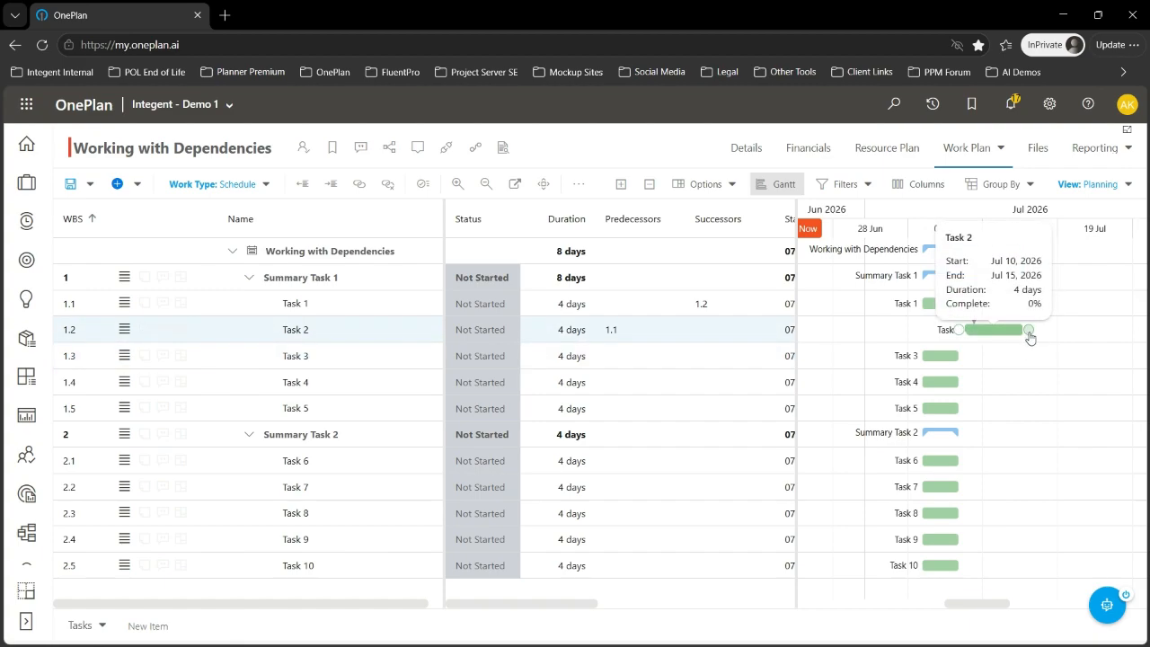
left_click_drag(1031, 332, 919, 359)
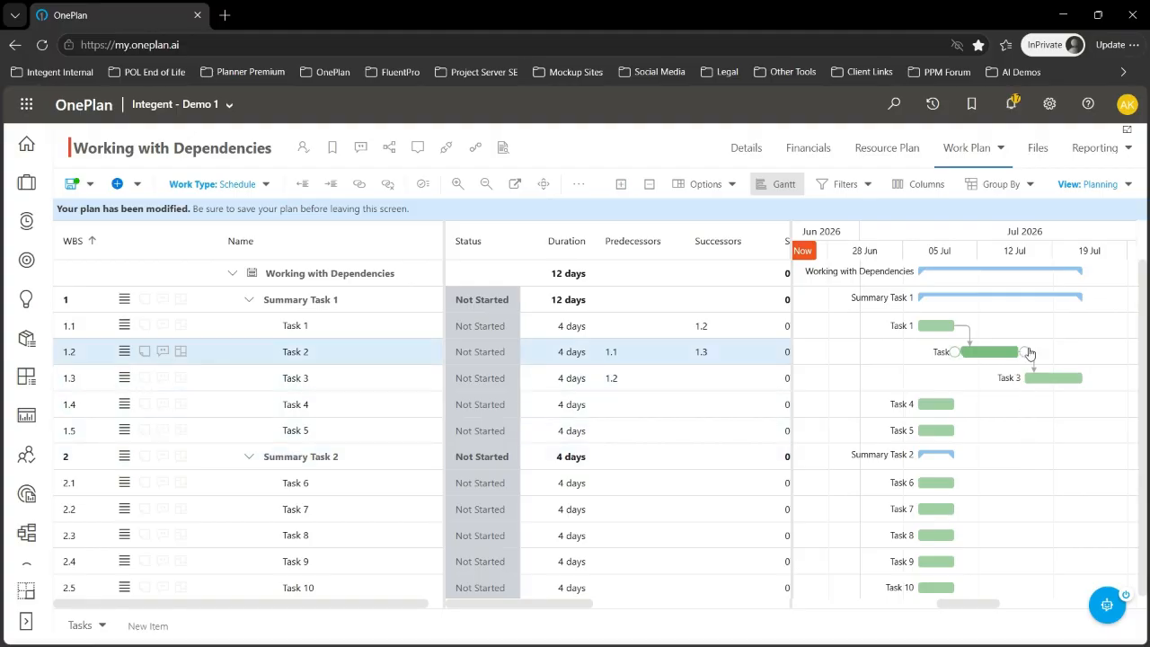
mouse_move(1035, 389)
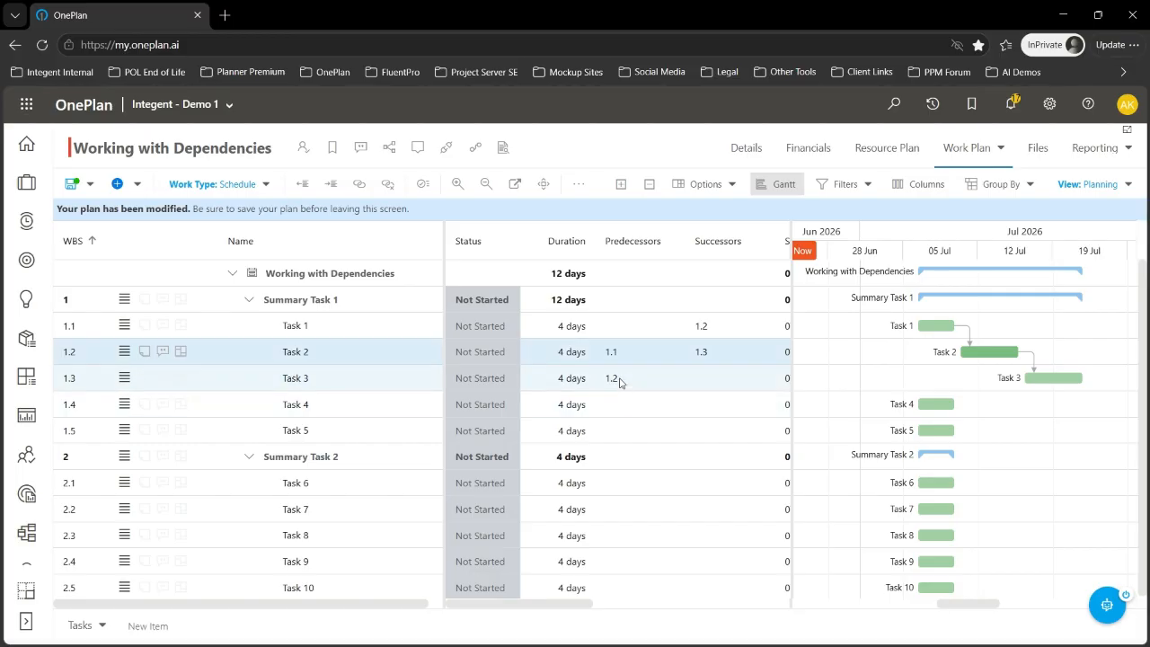
left_click(782, 189)
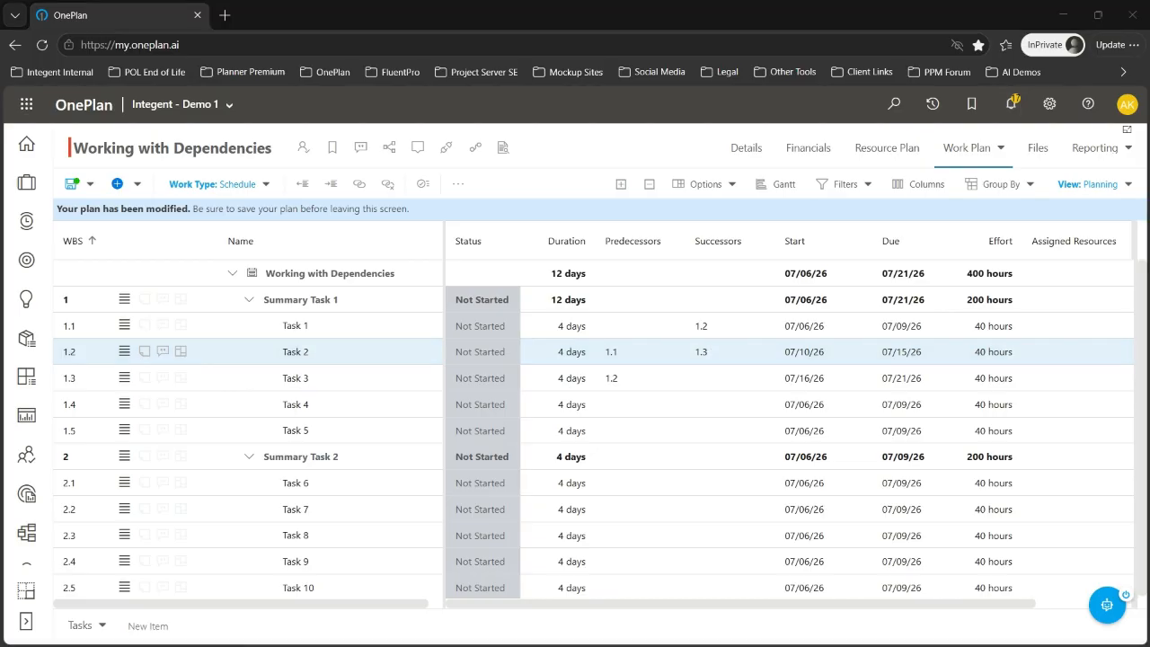
Step: Select Tasks 3 through 5 and link them in sequence with dependencies
left_click(598, 159)
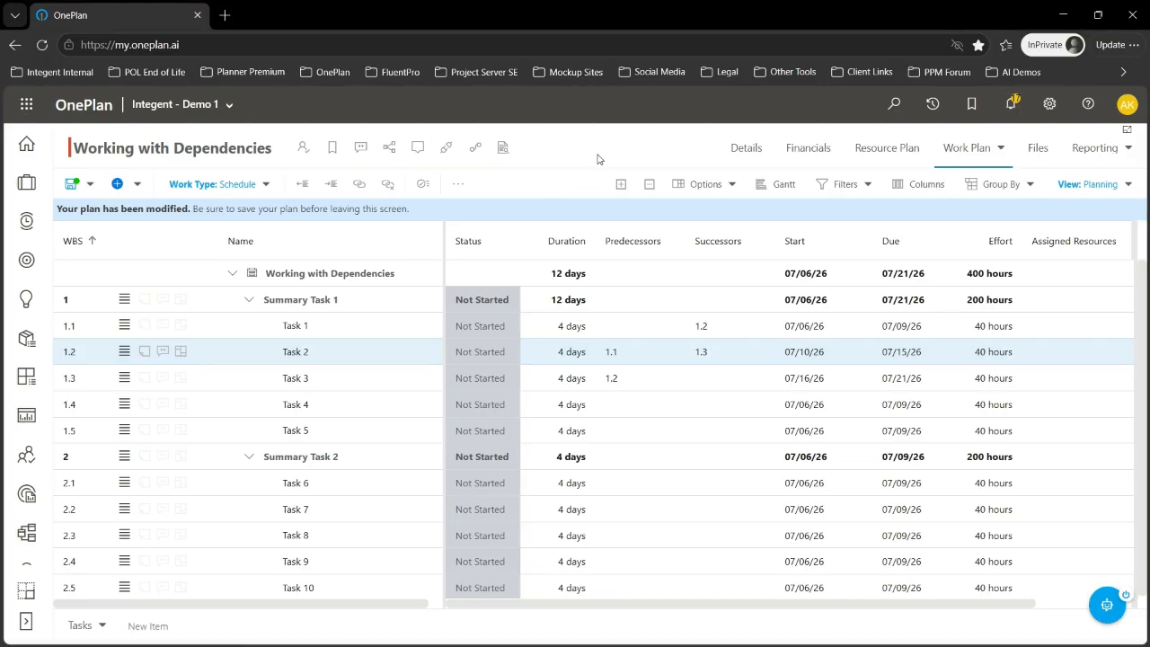
left_click(79, 382)
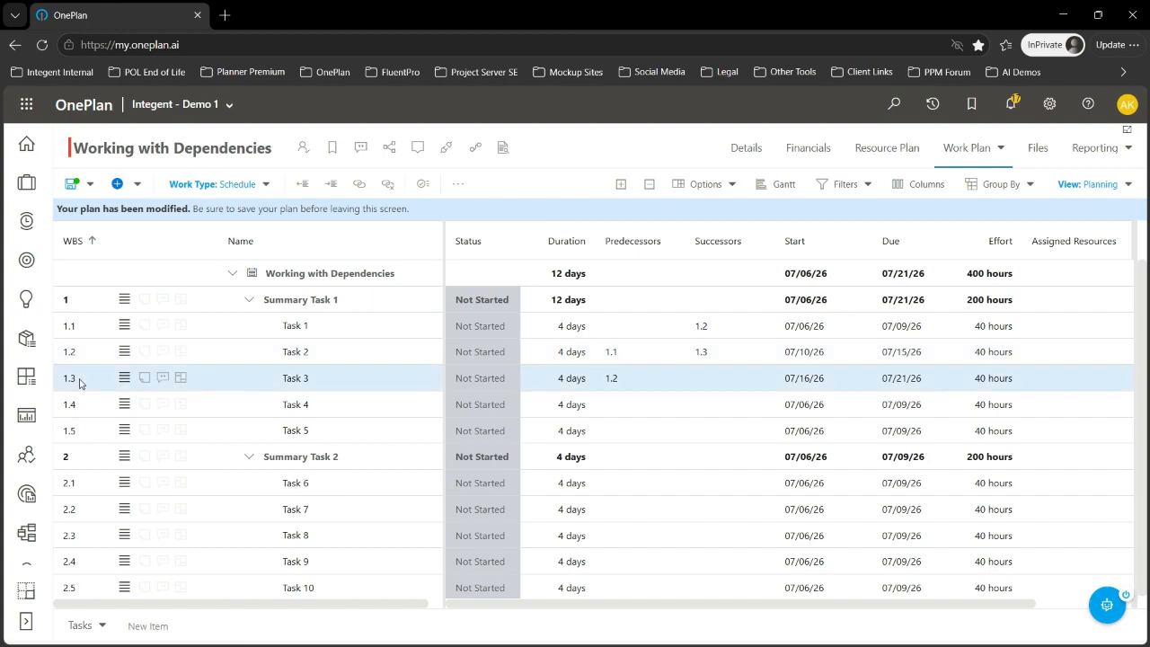
left_click_drag(76, 381, 77, 438)
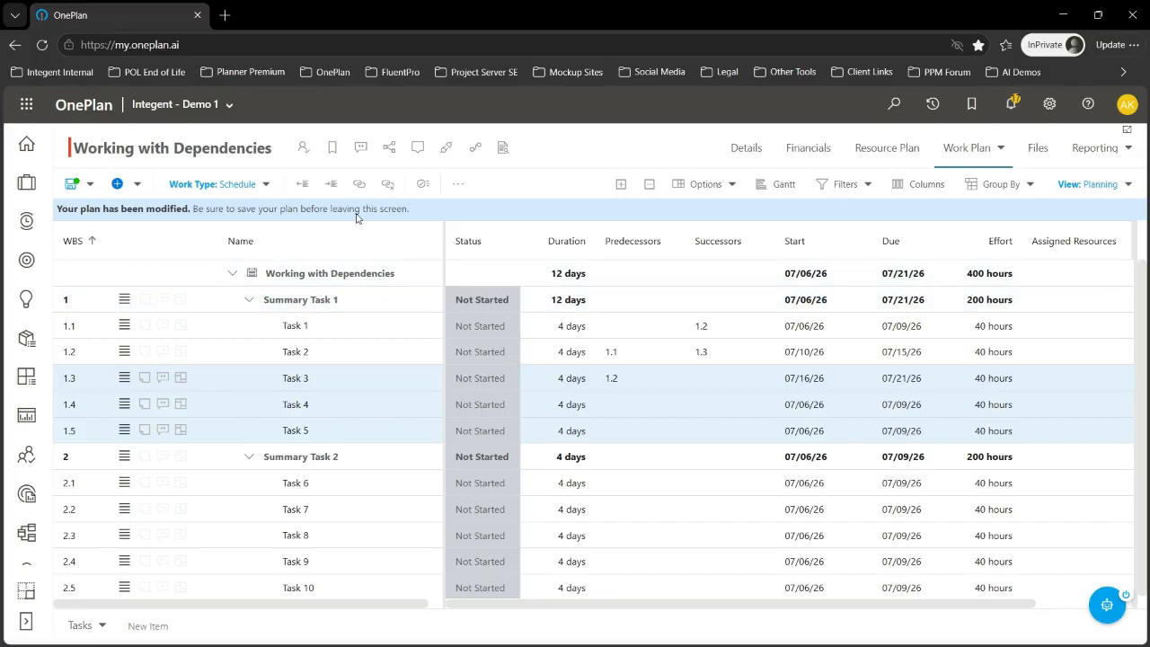
left_click(360, 184)
Step: Add sequential dependencies from Task 5 through Tasks 6 to 10, leaving Summary Task 2 out of the selection
left_click(77, 435)
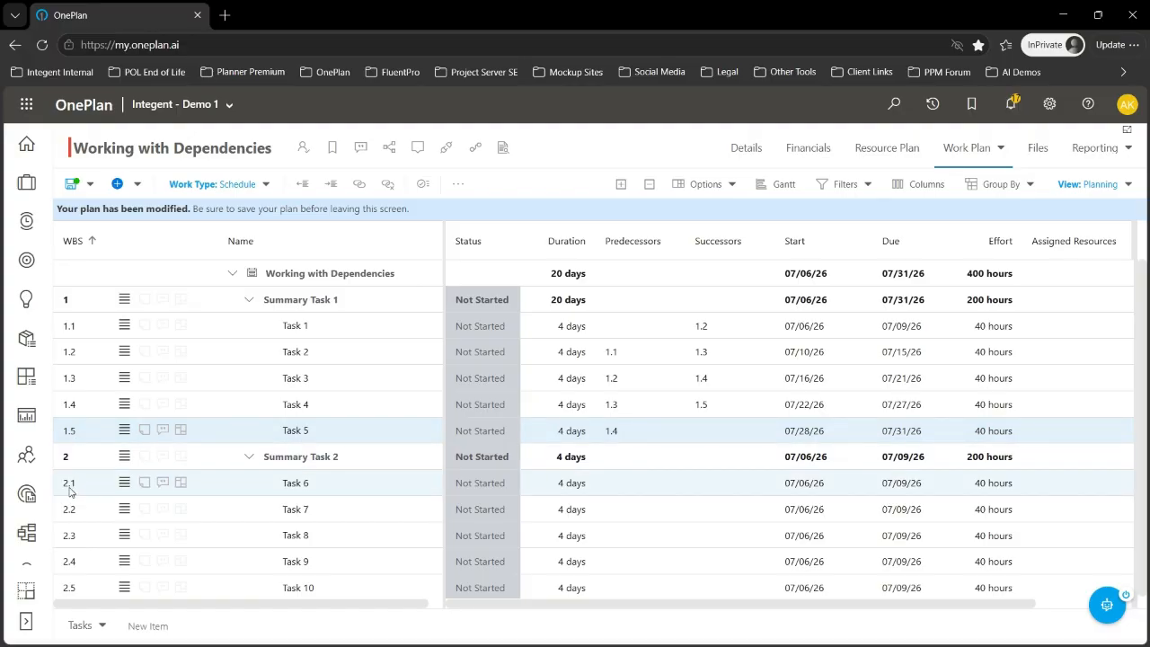
left_click_drag(69, 488, 69, 586)
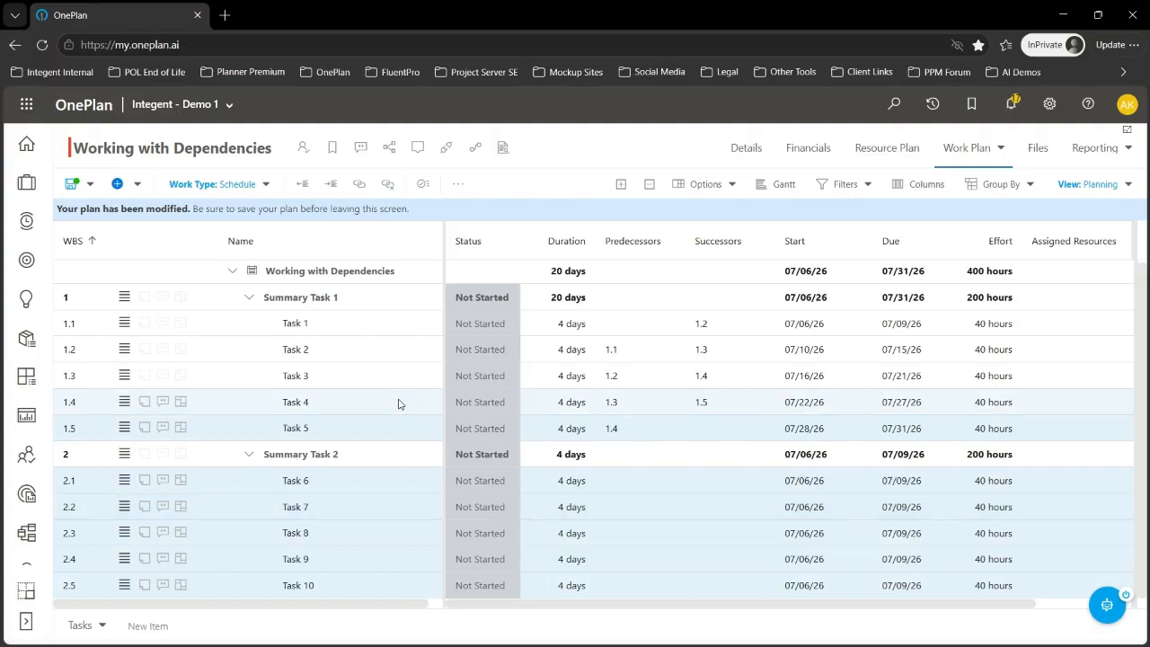
right_click(225, 433)
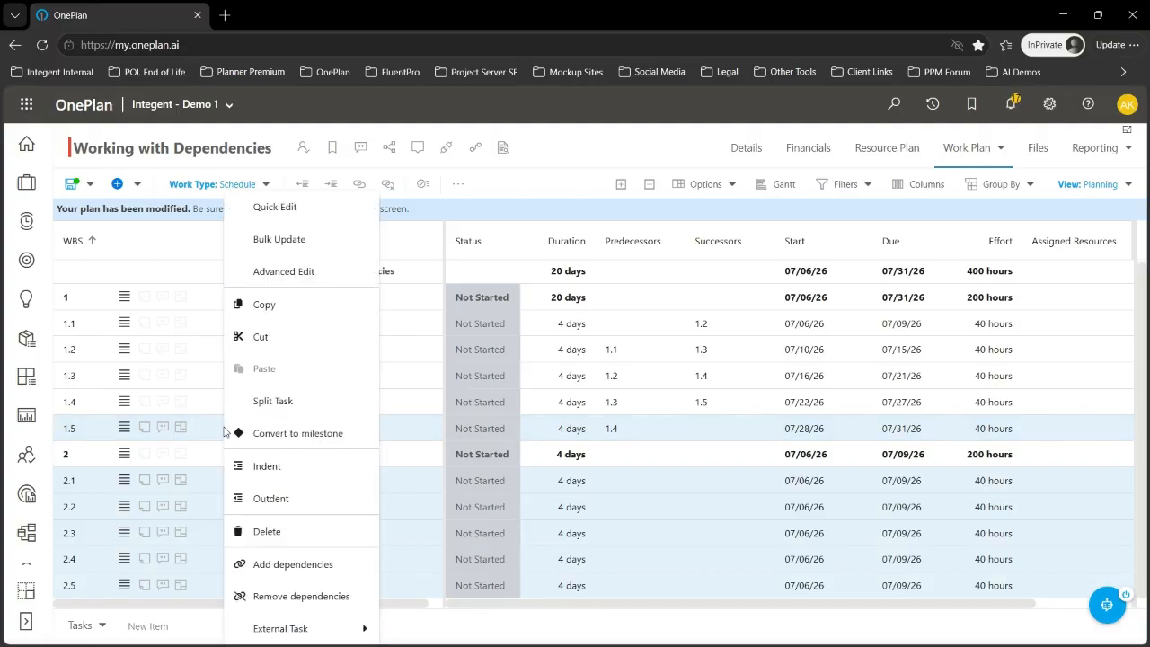
left_click(350, 566)
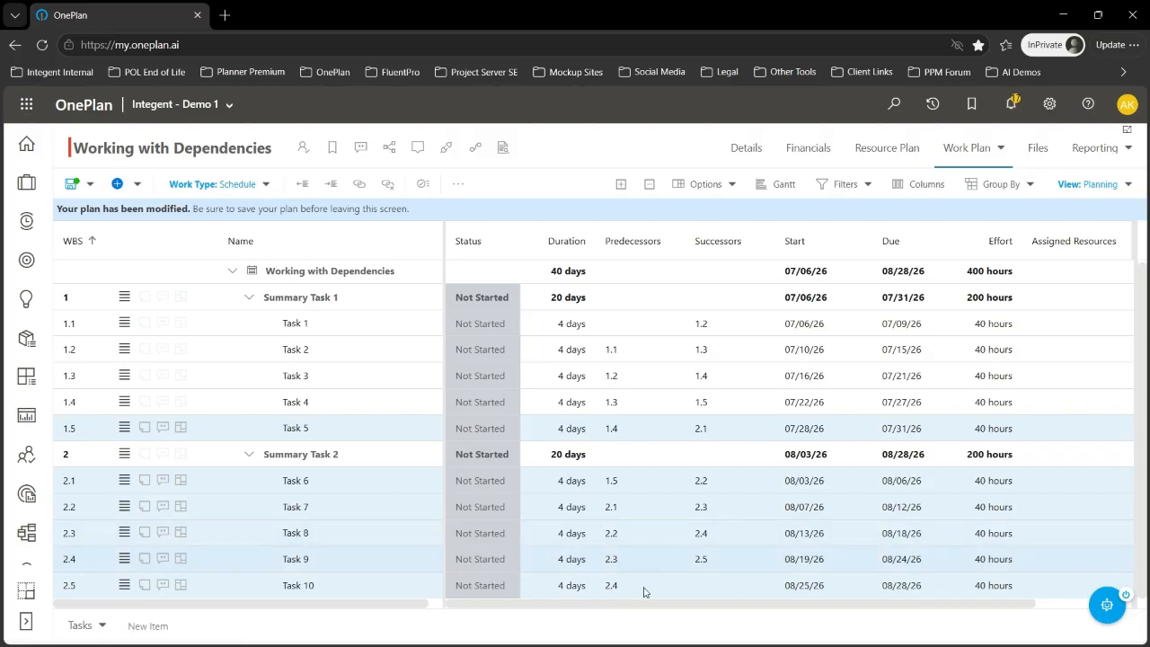
Step: Change Task 5's dependency on Task 4 to start-to-start (1.4SS)
left_click(97, 430)
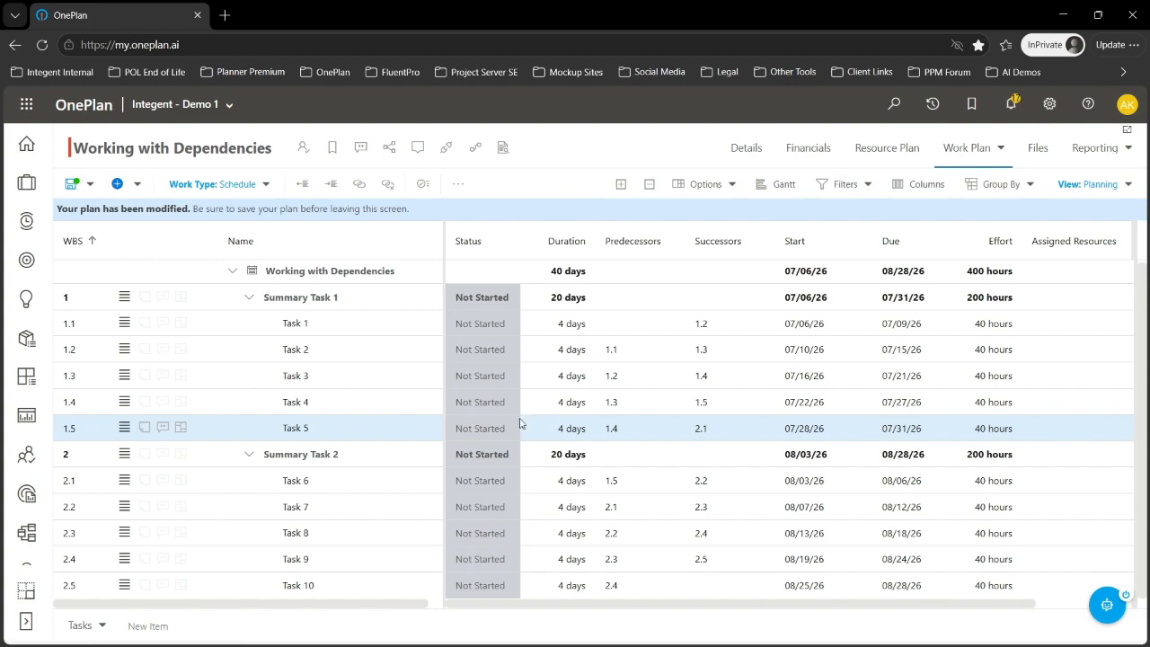
left_click(645, 435)
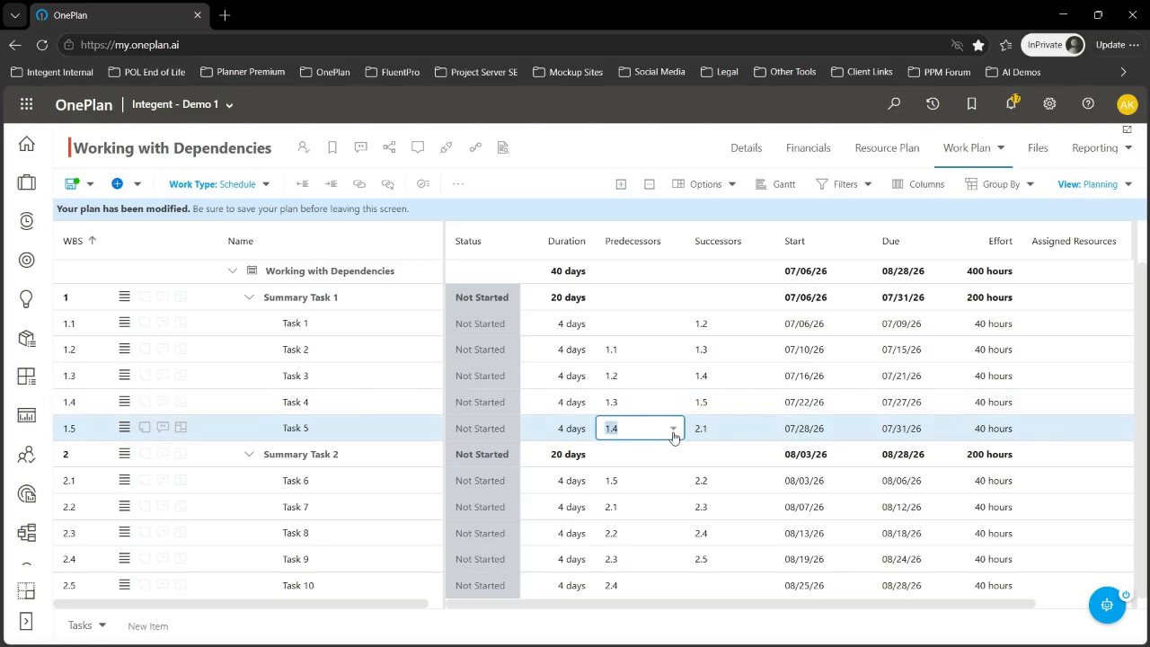
left_click(673, 431)
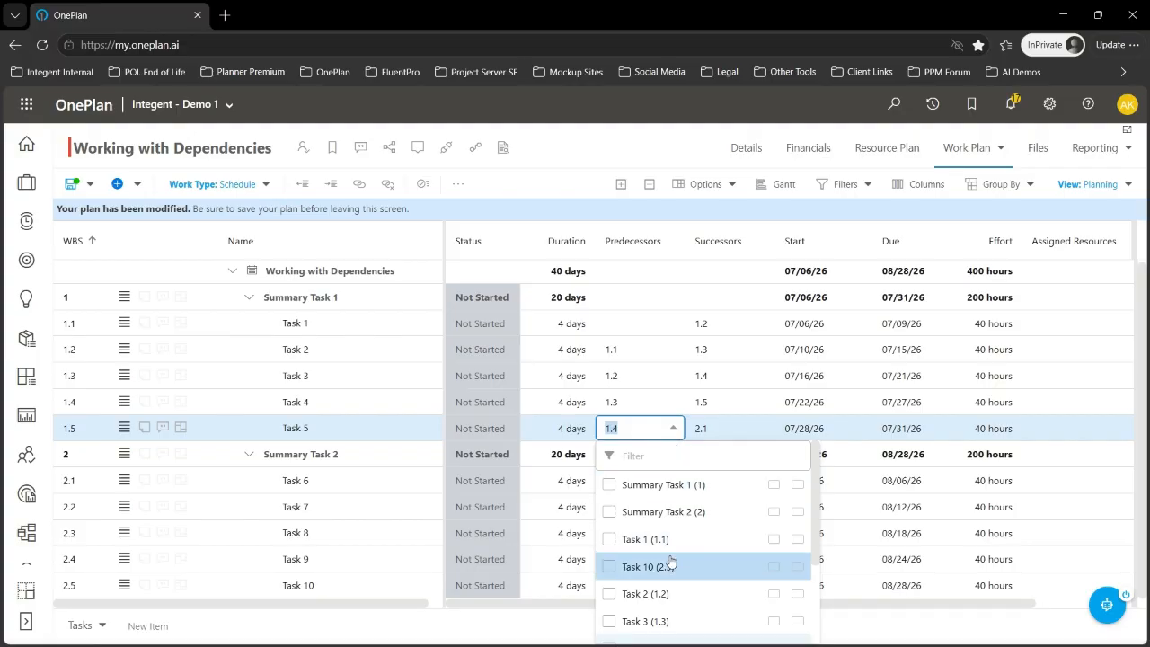
scroll(668, 566, "down", 2)
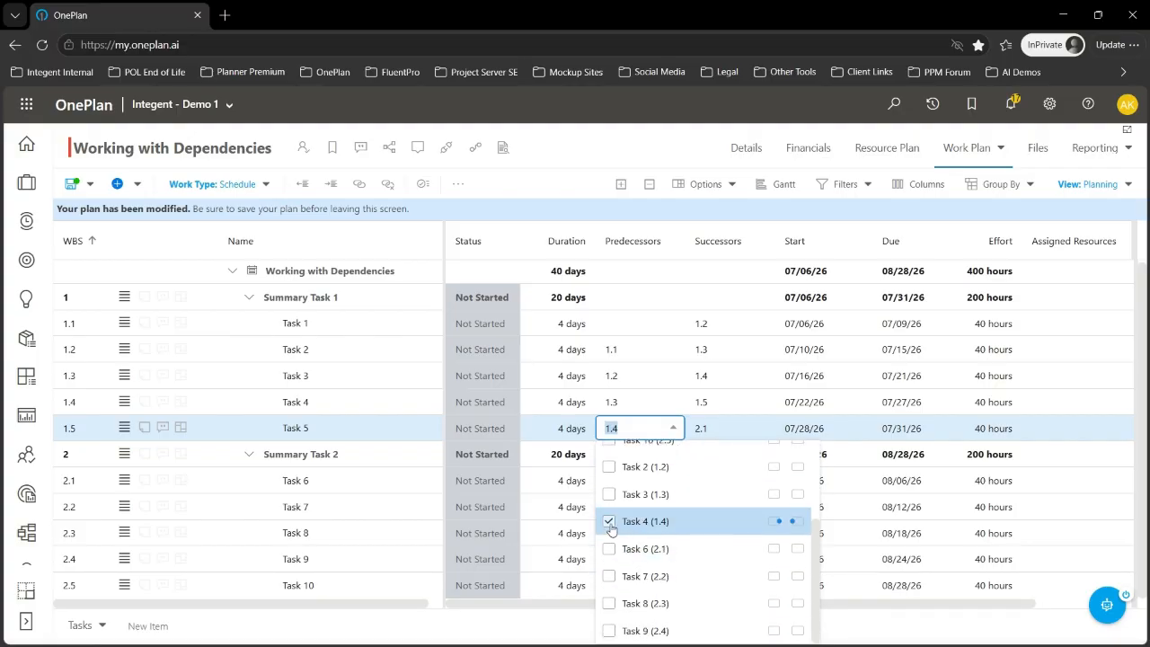
left_click(793, 526)
Step: Switch Task 5's dependency on Task 4 to finish-to-finish (1.4FF)
left_click(628, 429)
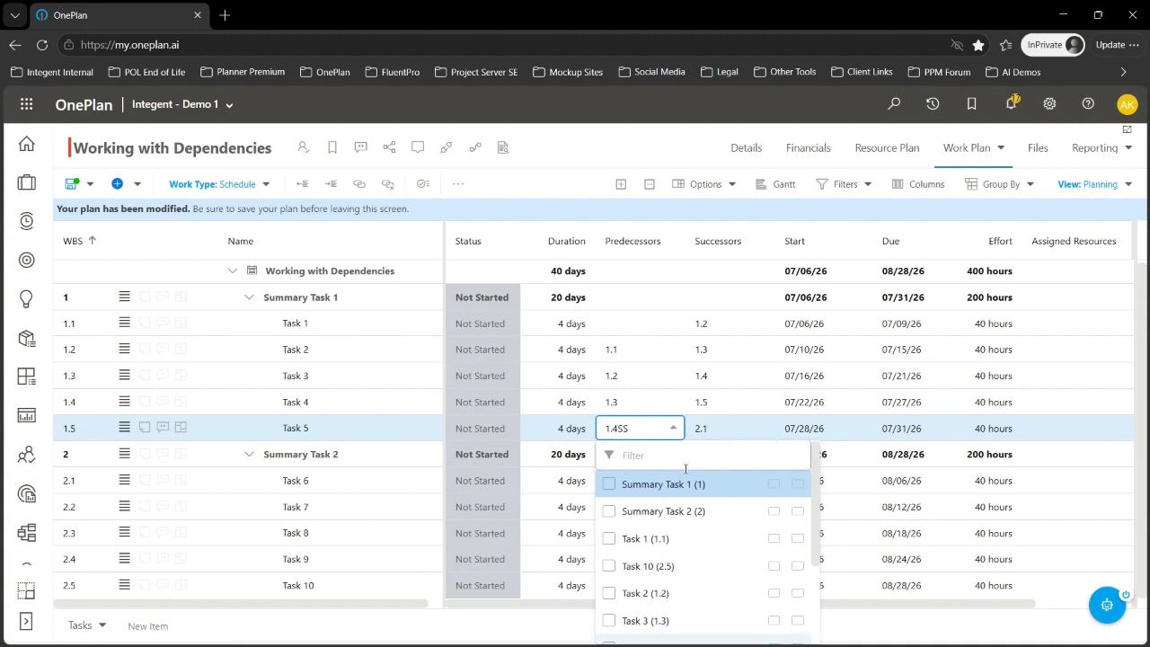
scroll(701, 530, "down", 2)
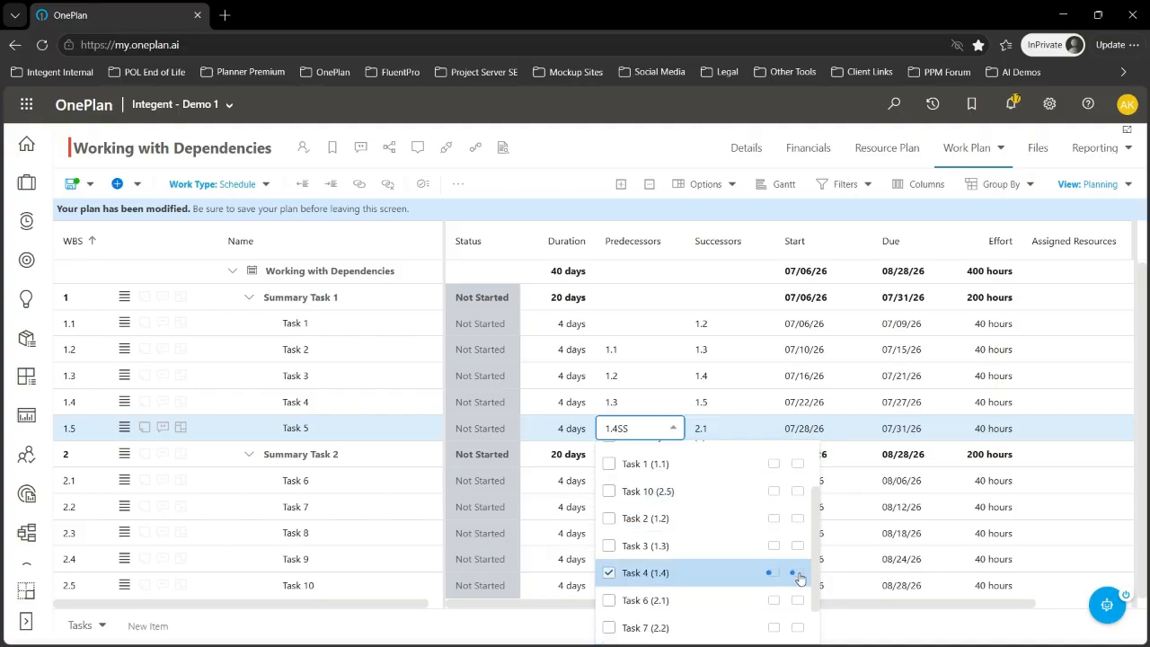
left_click(779, 577)
scroll(799, 594, "up", 2)
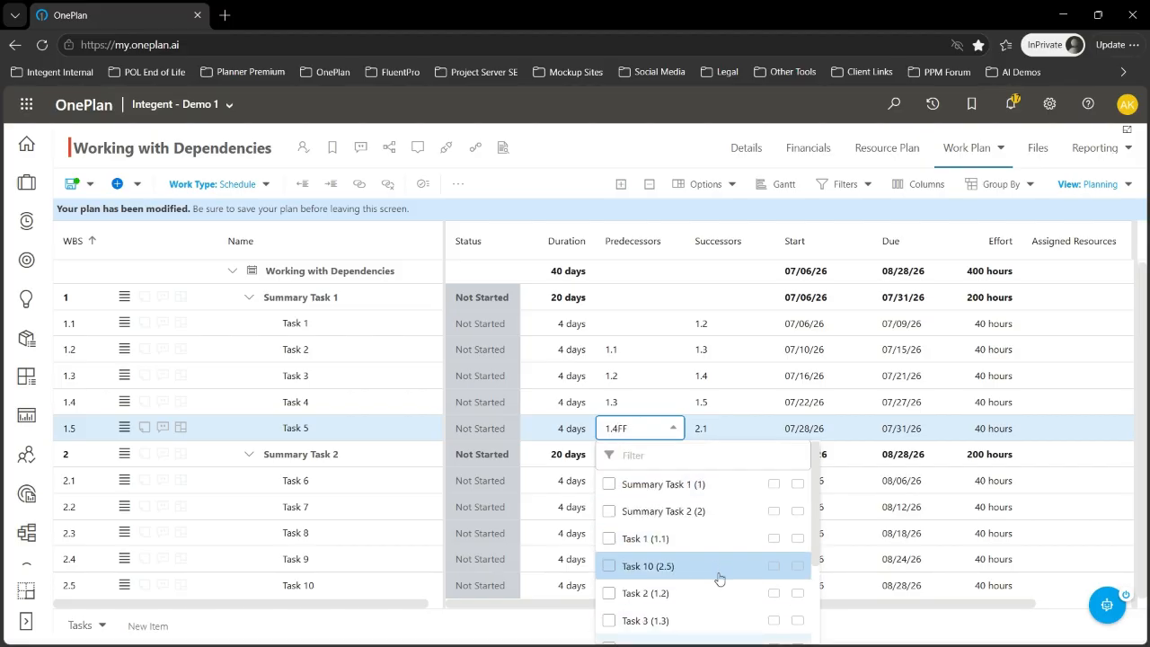
Step: Return Task 5's dependency on Task 4 to finish-to-start (1.4)
scroll(711, 566, "down", 1)
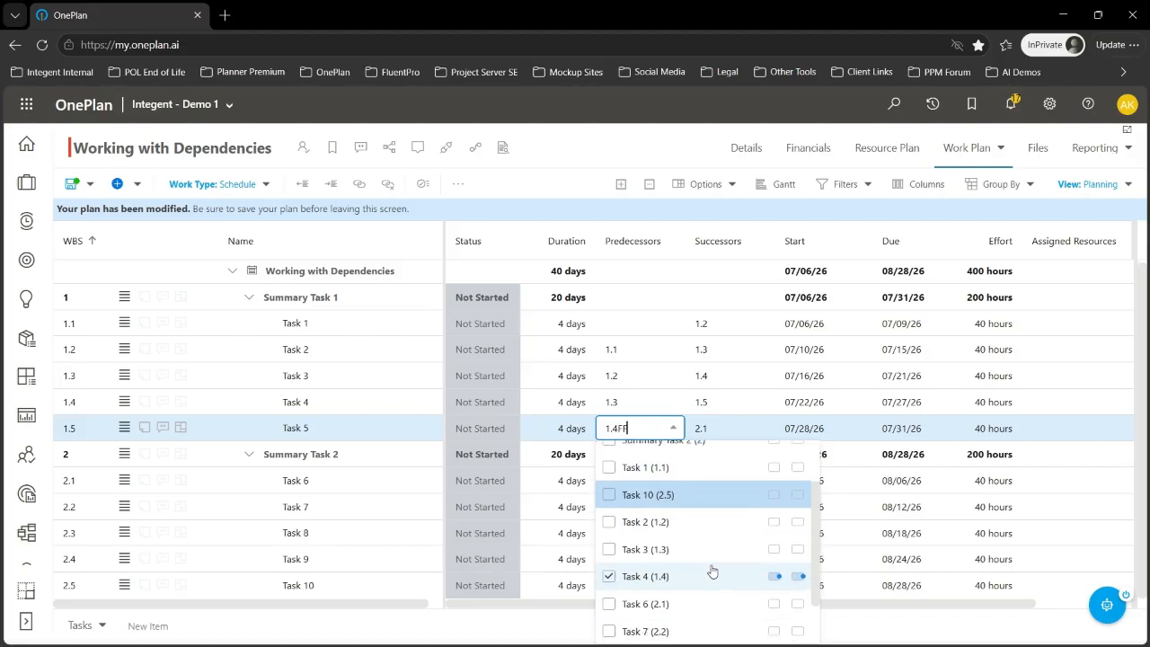
left_click(792, 576)
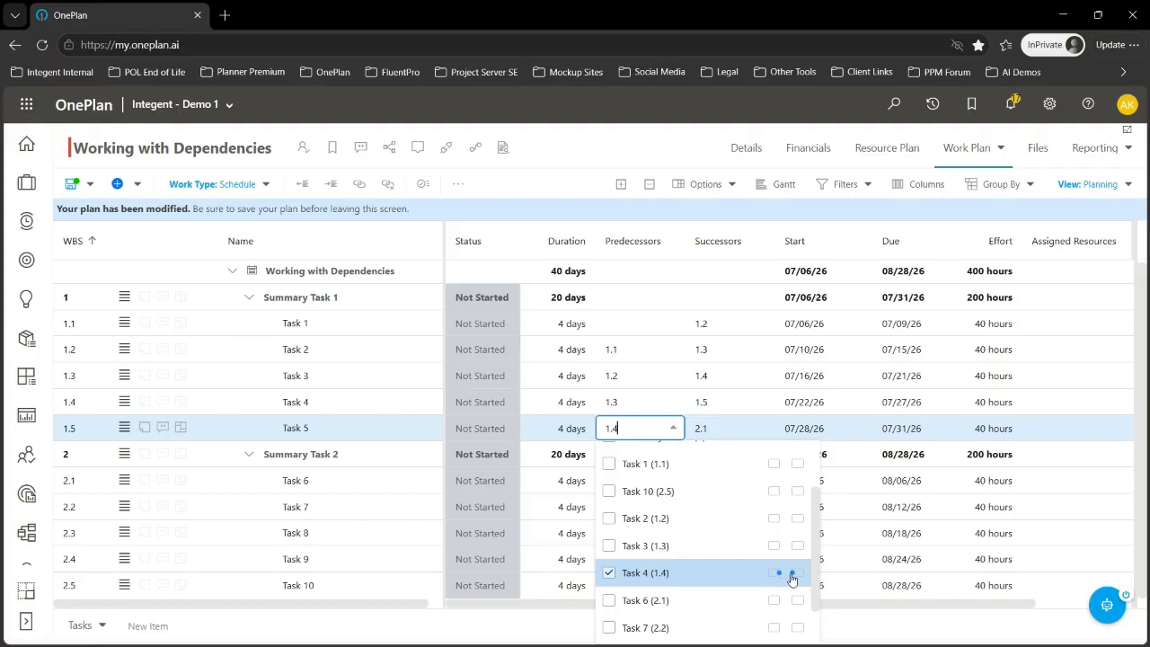
left_click(851, 623)
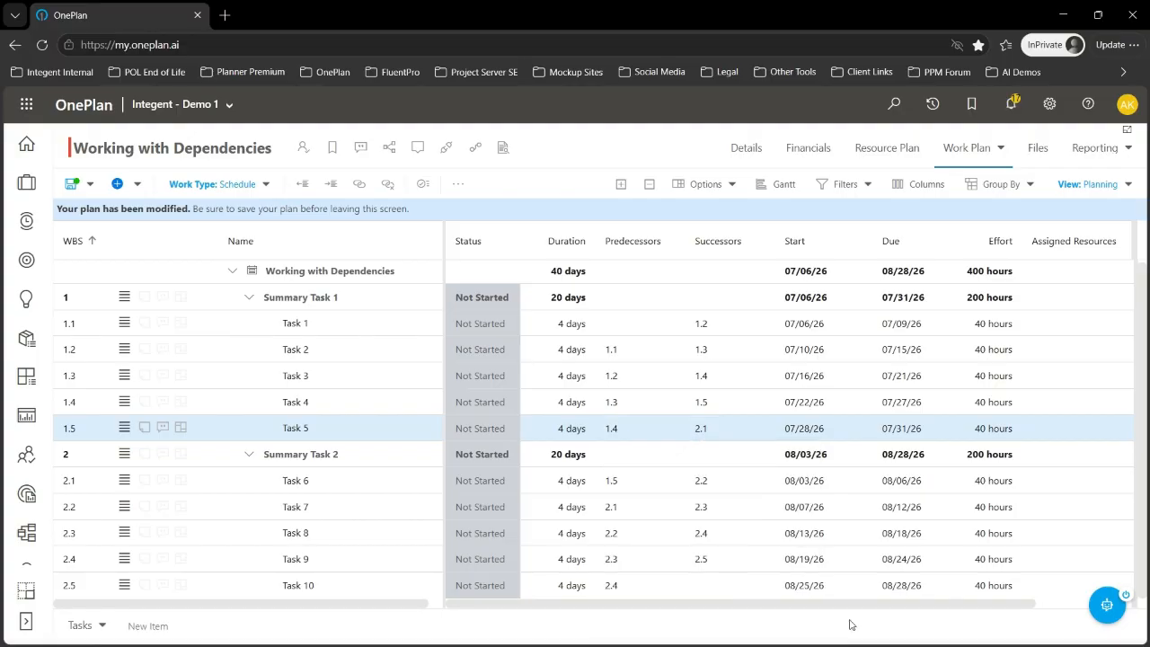
Step: Change Task 6's dependency on Task 5 to start-to-start (1.5SS)
left_click(643, 486)
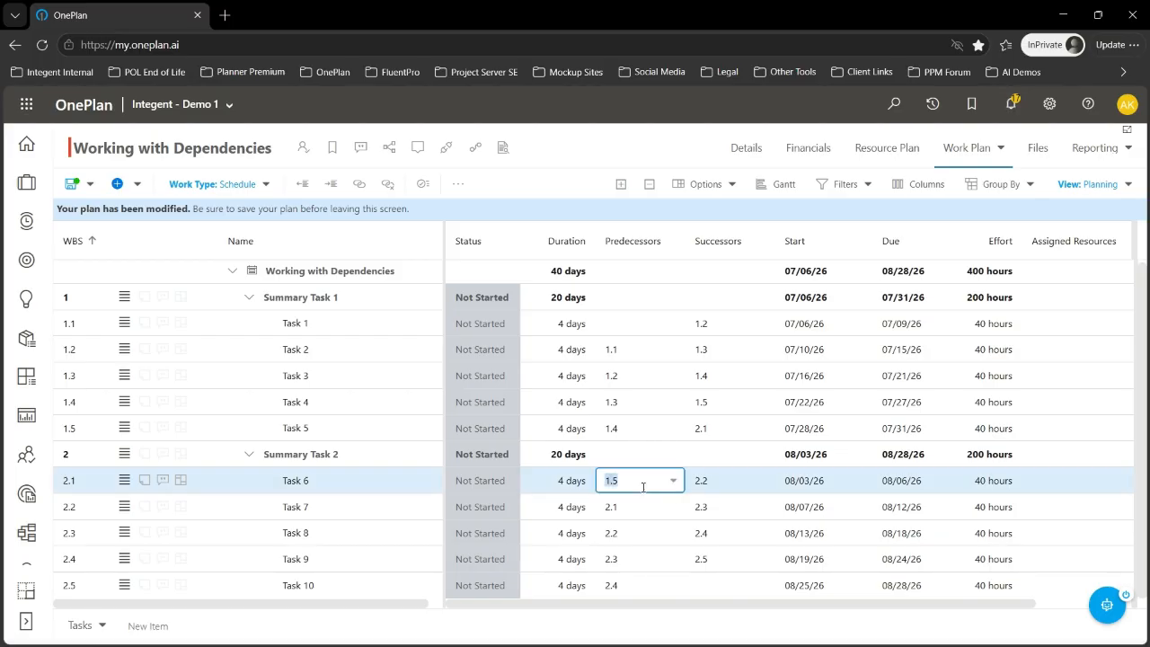
left_click(642, 486)
type("SS")
key("Return")
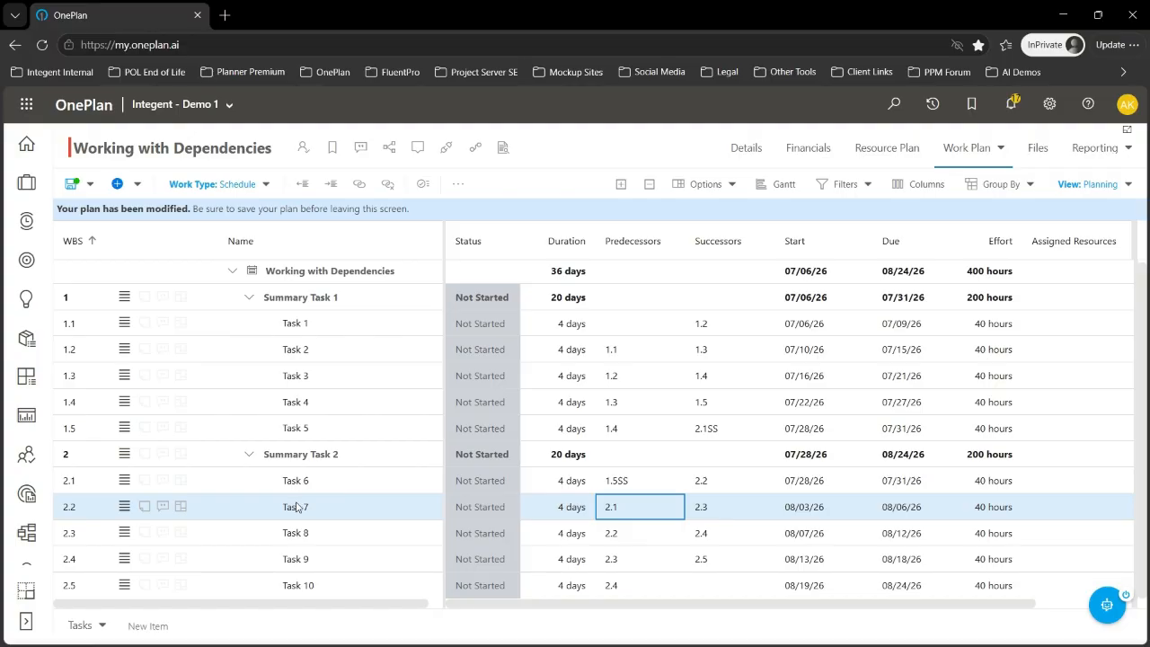
Step: Check the dependencies shown in Task 7's quick edit details and close them
left_click(124, 506)
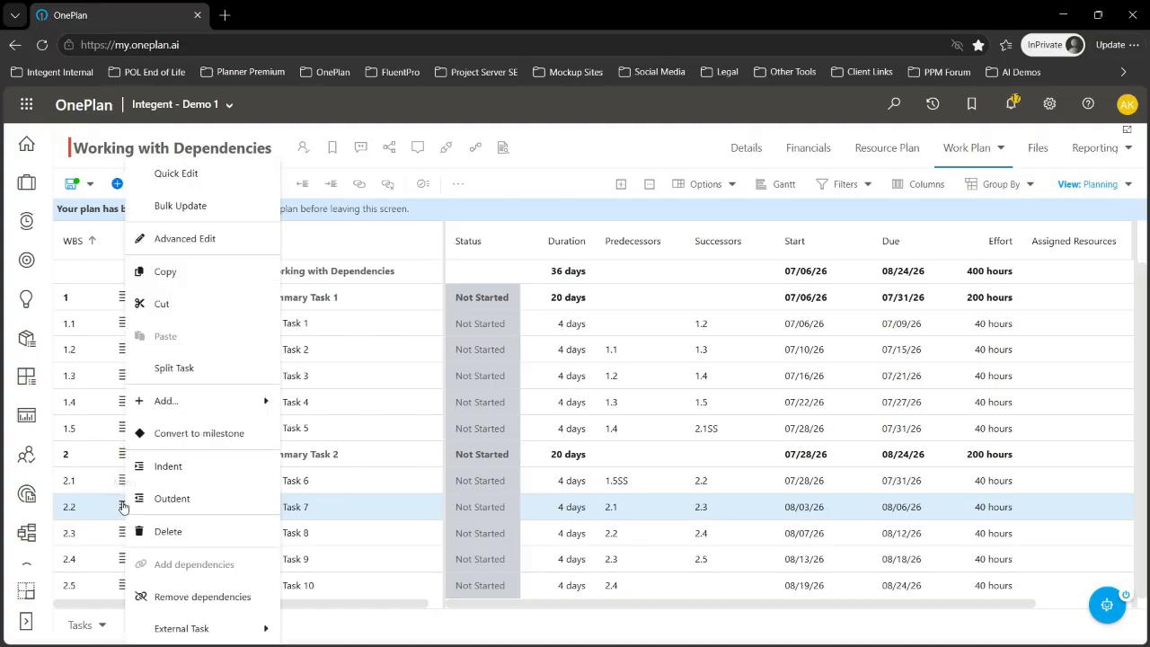
left_click(167, 175)
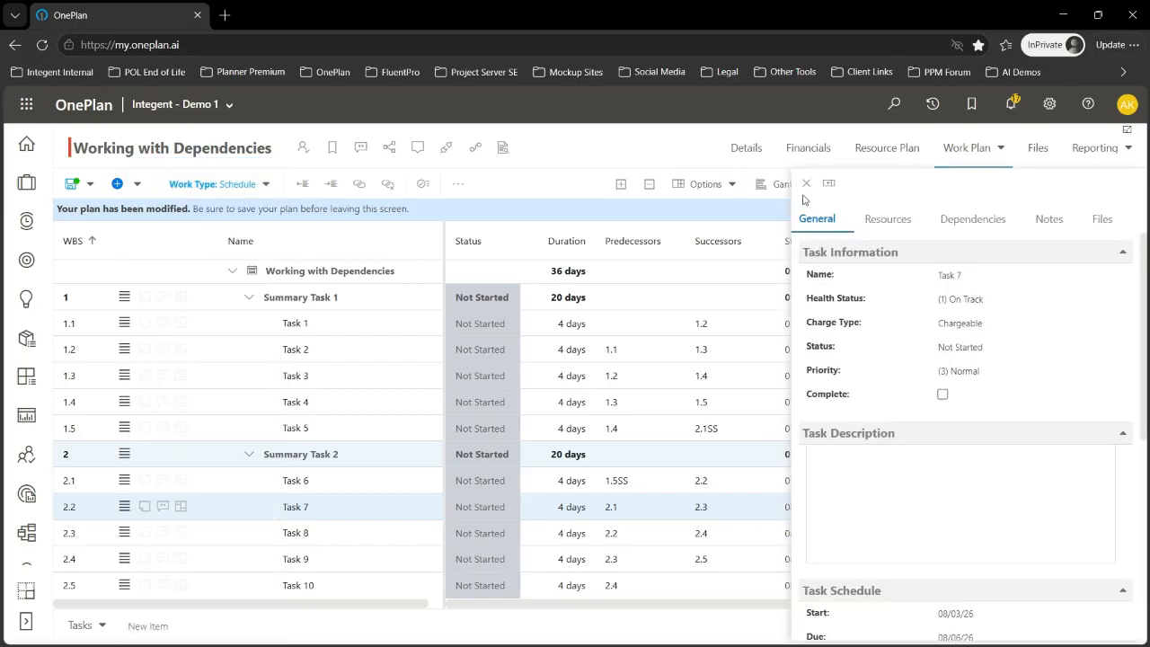
left_click(968, 236)
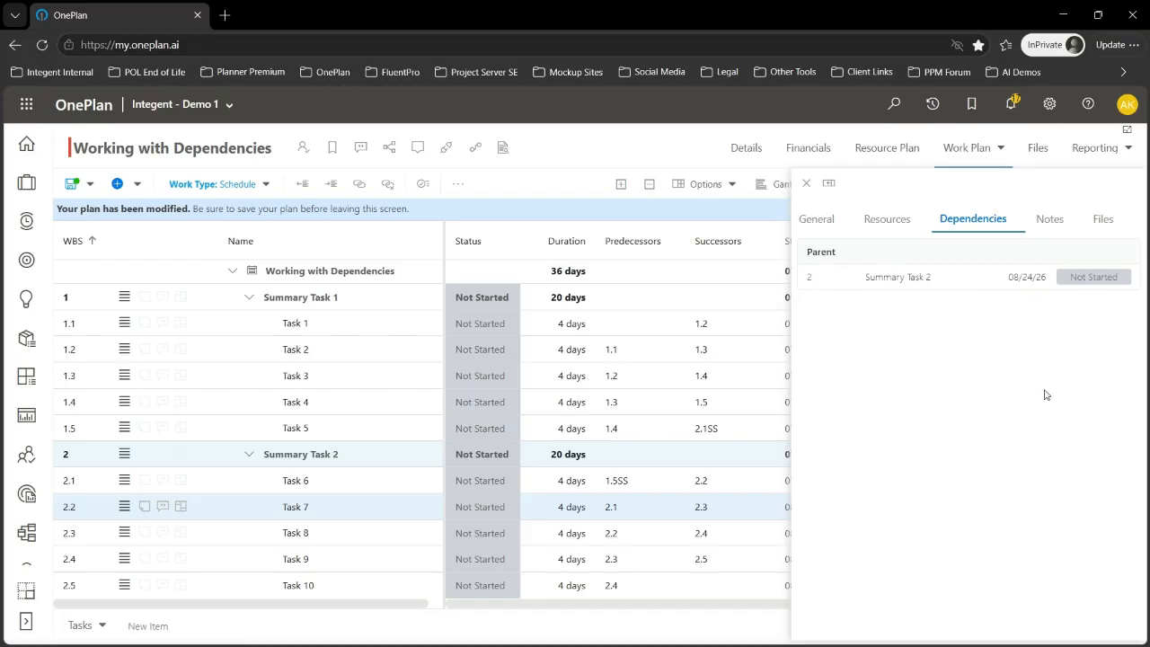
left_click(807, 183)
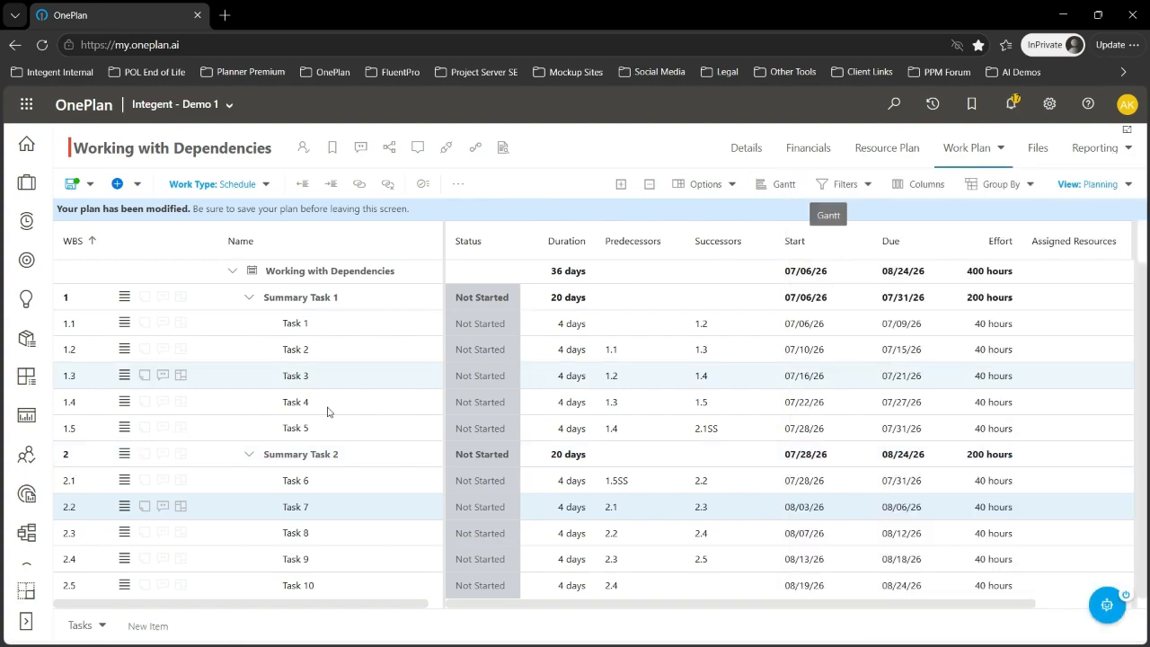
Step: Open Task 7's advanced task information and view the dependency types available for its predecessor Task 6
left_click(124, 506)
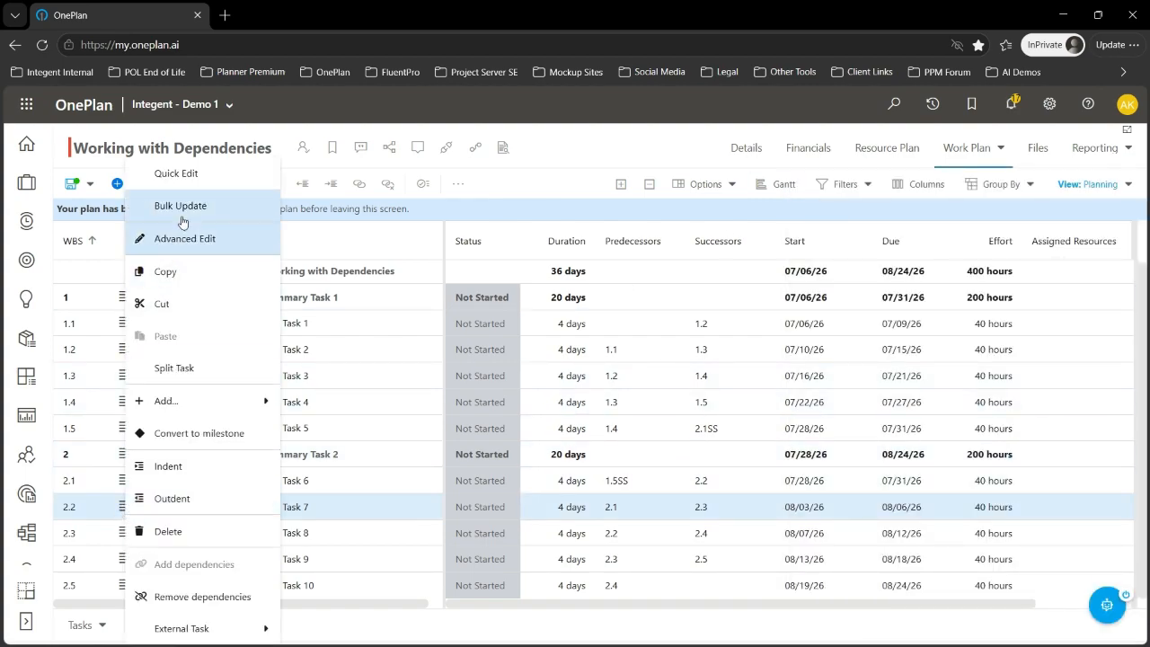
left_click(186, 239)
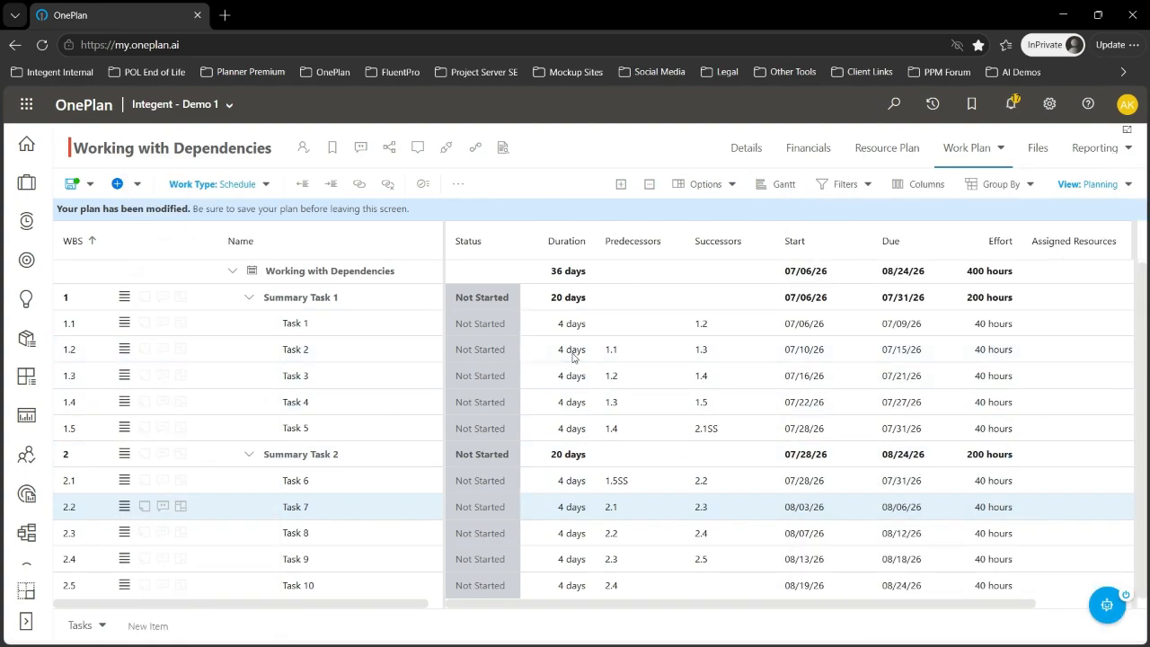
left_click_drag(471, 245, 491, 233)
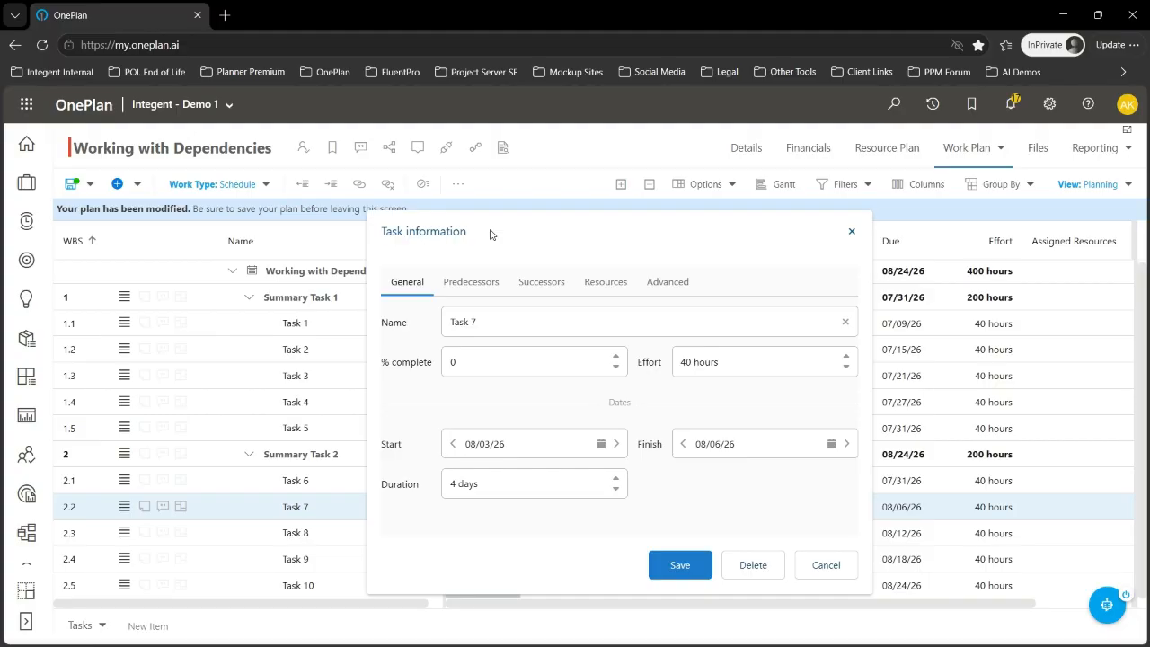
left_click(492, 292)
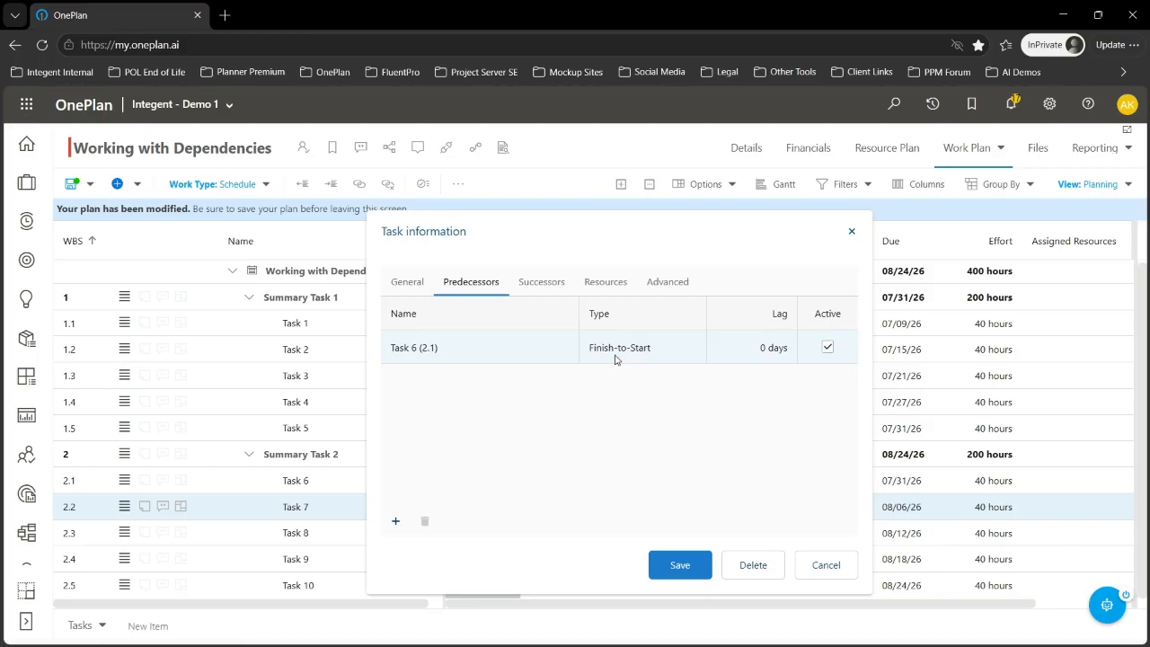
left_click(694, 353)
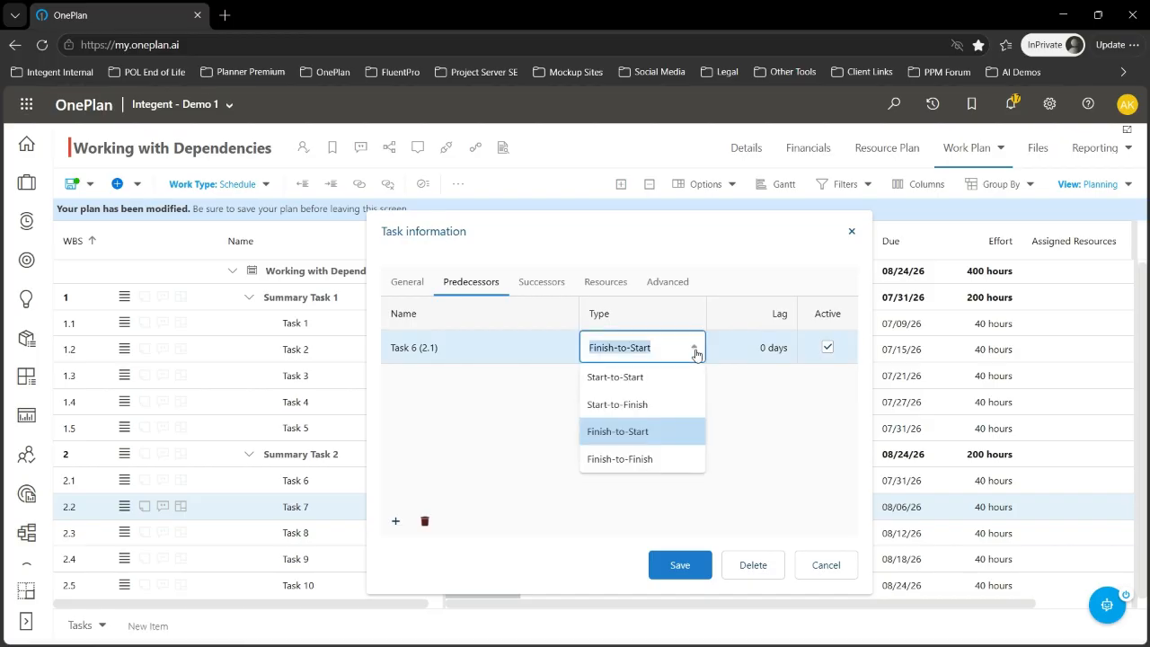
left_click(775, 406)
Step: Set the lag on Task 7's finish-to-start dependency on Task 6 to 5 days
left_click(771, 350)
left_click(782, 418)
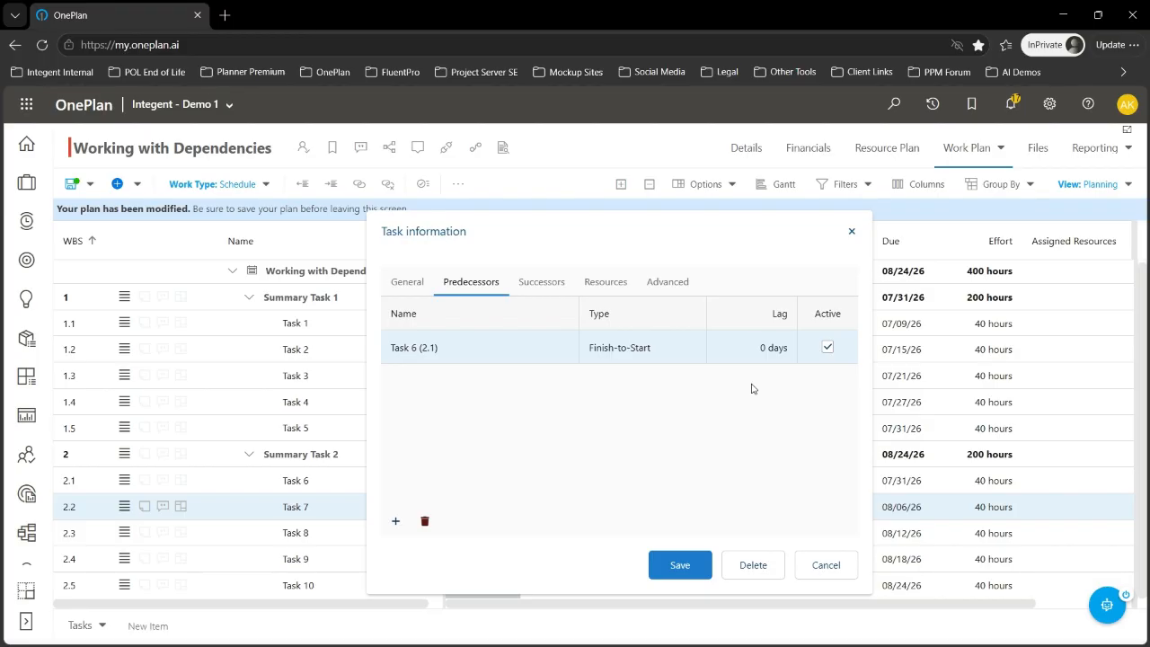
left_click(764, 350)
type("5")
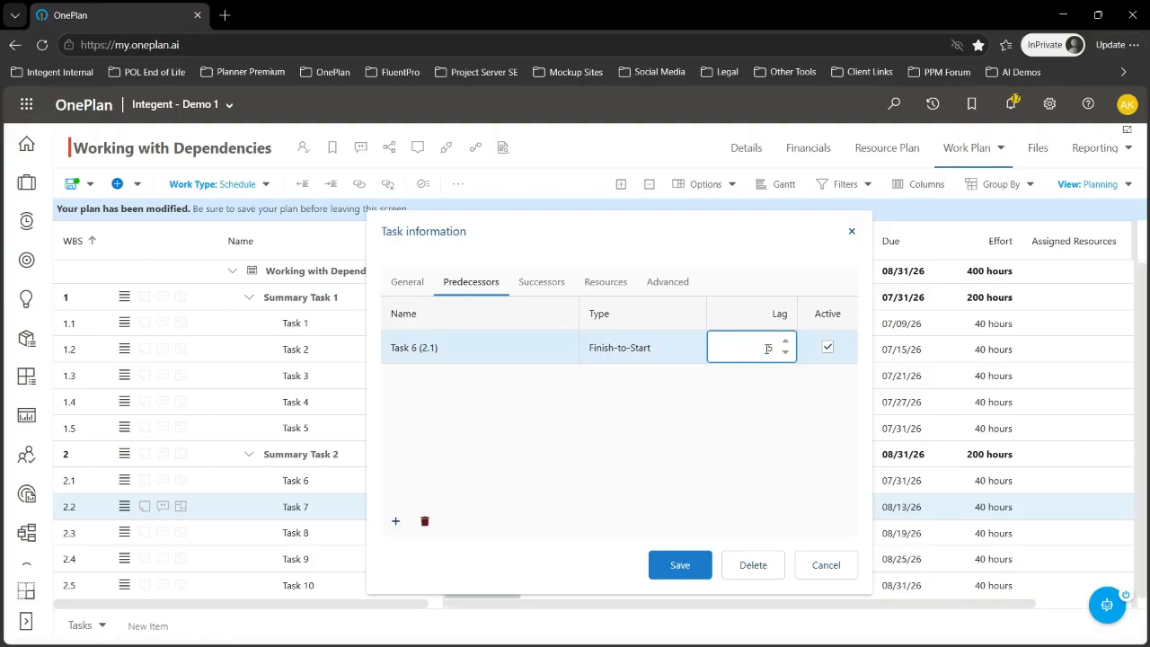
left_click(758, 409)
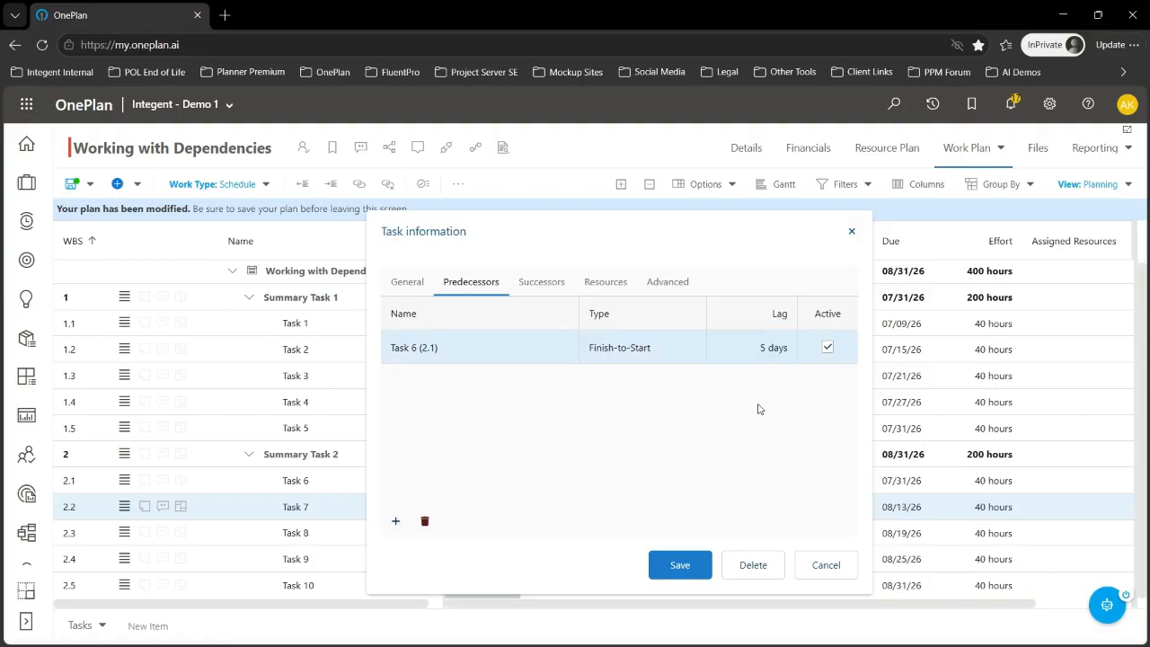
Step: Review Task 7's successors, return to its predecessors and save the task information
left_click(539, 283)
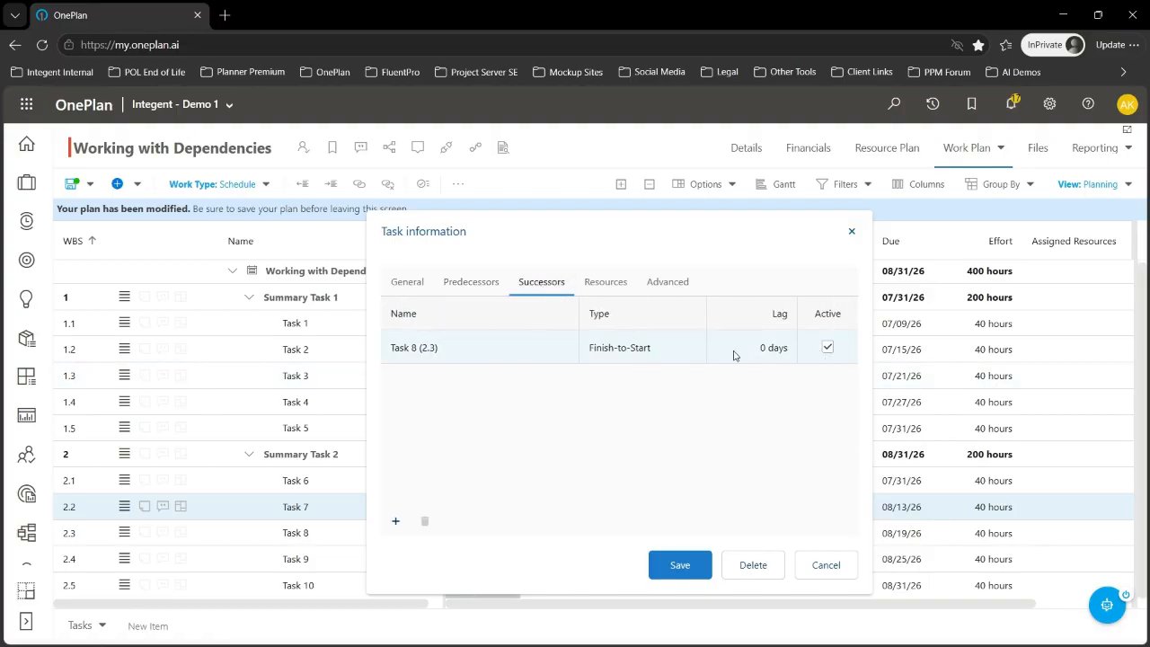
left_click(470, 282)
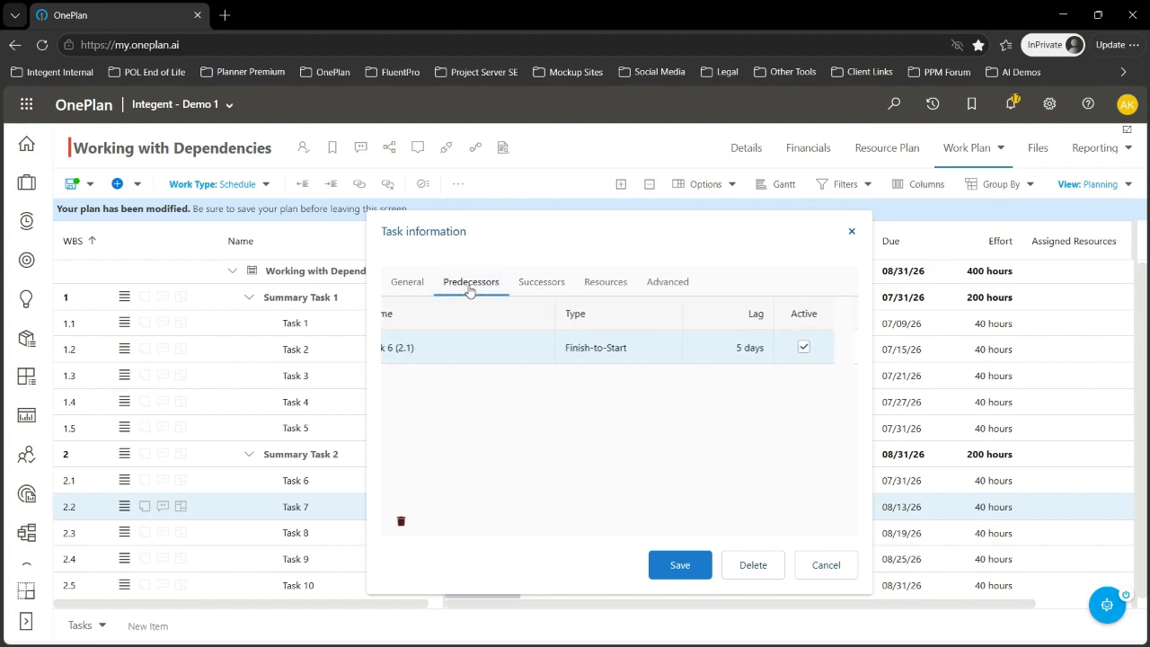
left_click(685, 569)
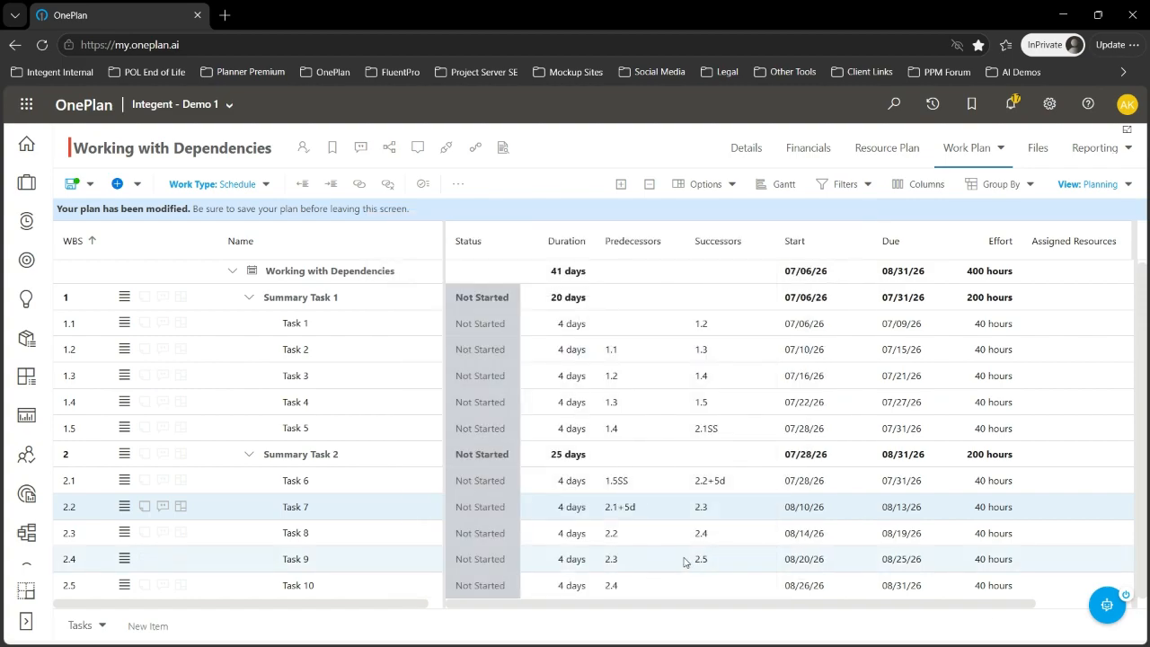